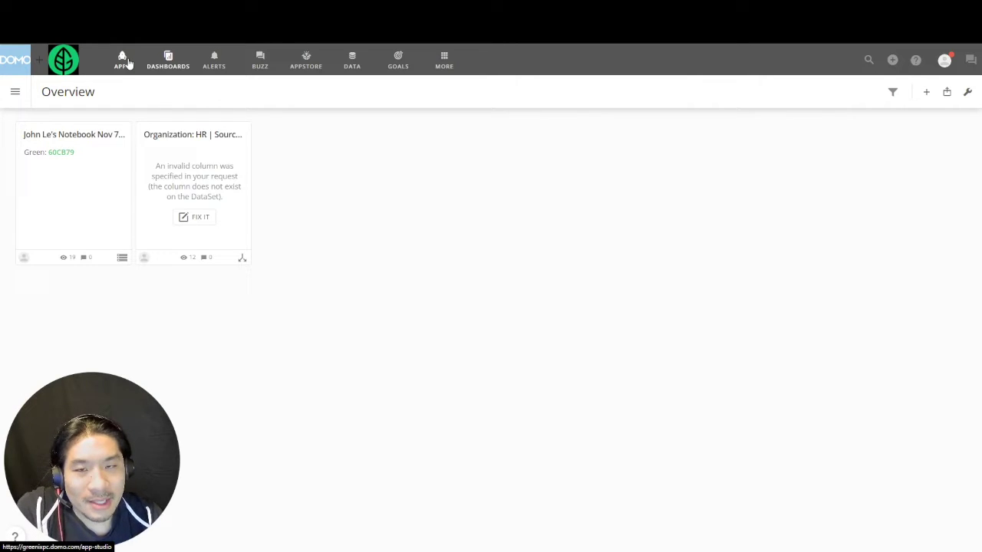
Open the Sales Tool app from APPS and review its Zipcode Lookup page.
{"action": "left_click", "coordinate": [124, 61]}
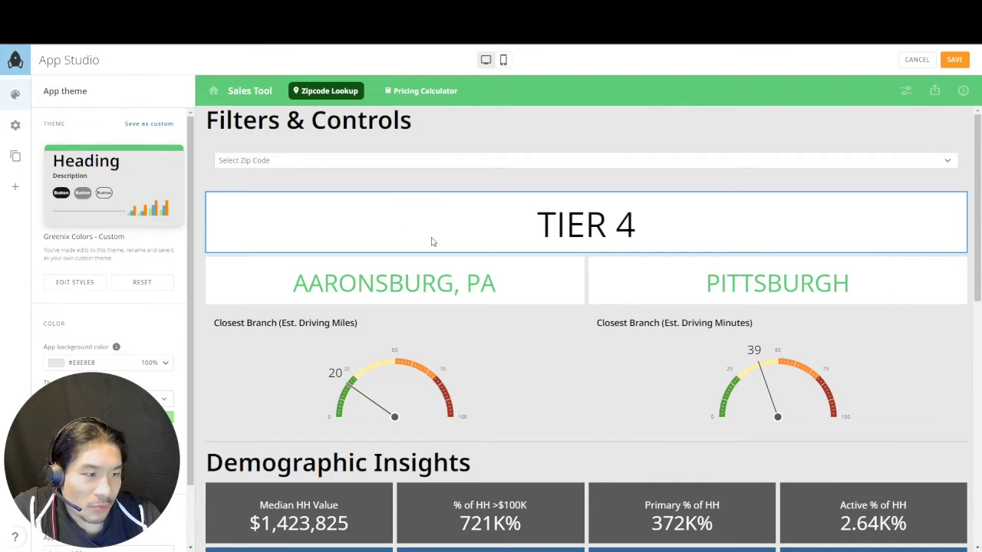
{"action": "scroll", "coordinate": [432, 242], "scroll_direction": "down", "scroll_amount": 8}
{"action": "scroll", "coordinate": [434, 261], "scroll_direction": "up", "scroll_amount": 5}
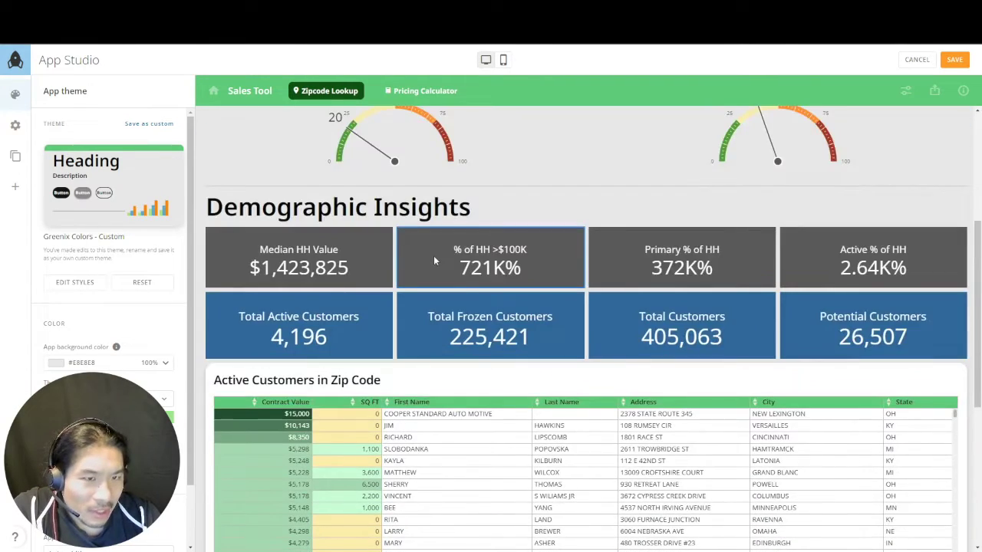
{"action": "scroll", "coordinate": [434, 261], "scroll_direction": "up", "scroll_amount": 3}
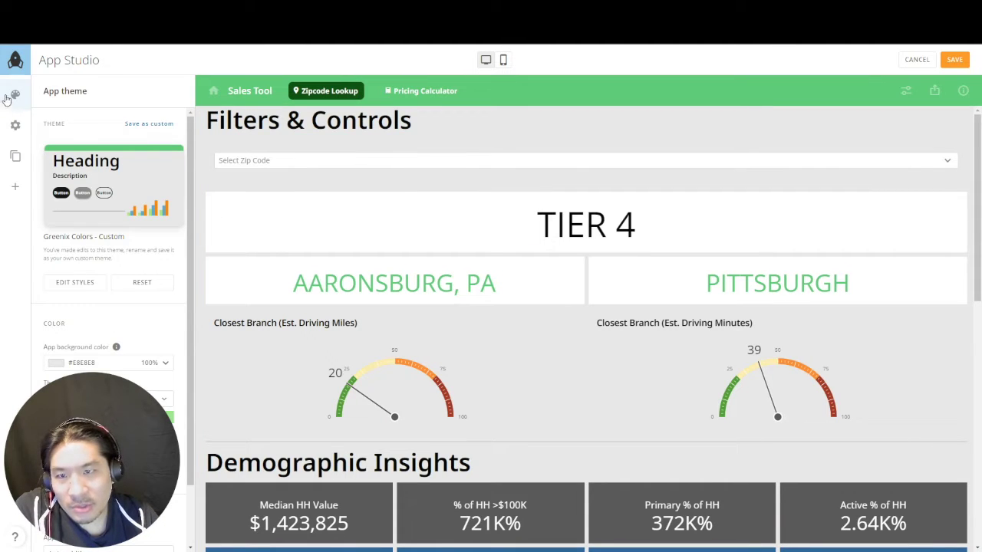
Show the Pages and navigation panel, then the Add actions and elements library.
{"action": "scroll", "coordinate": [99, 291], "scroll_direction": "down", "scroll_amount": 1}
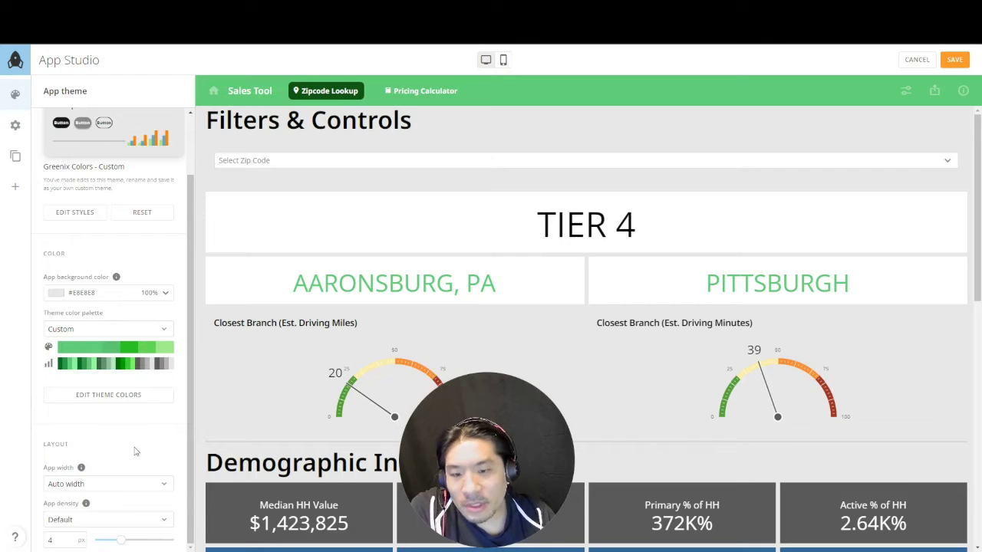
{"action": "left_click", "coordinate": [24, 161]}
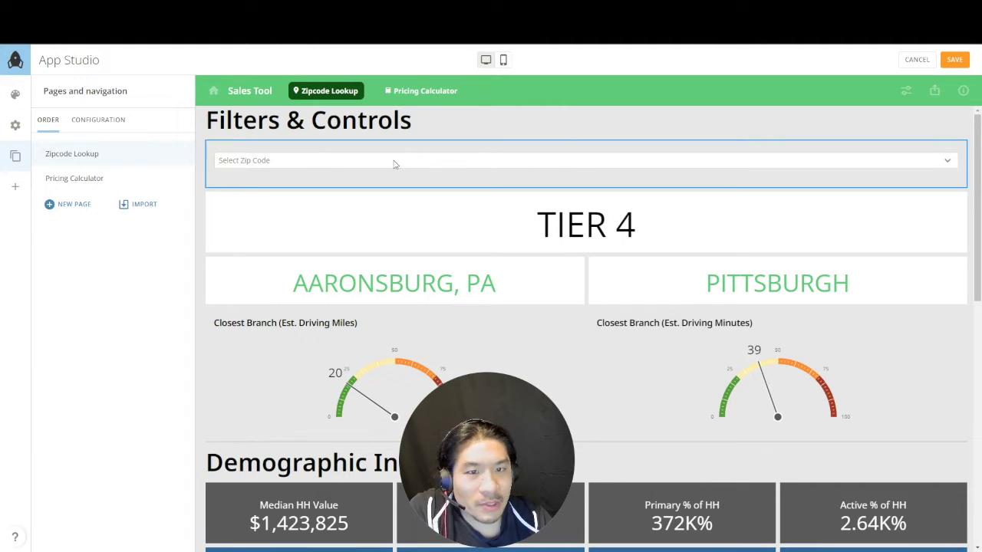
{"action": "left_click", "coordinate": [15, 188]}
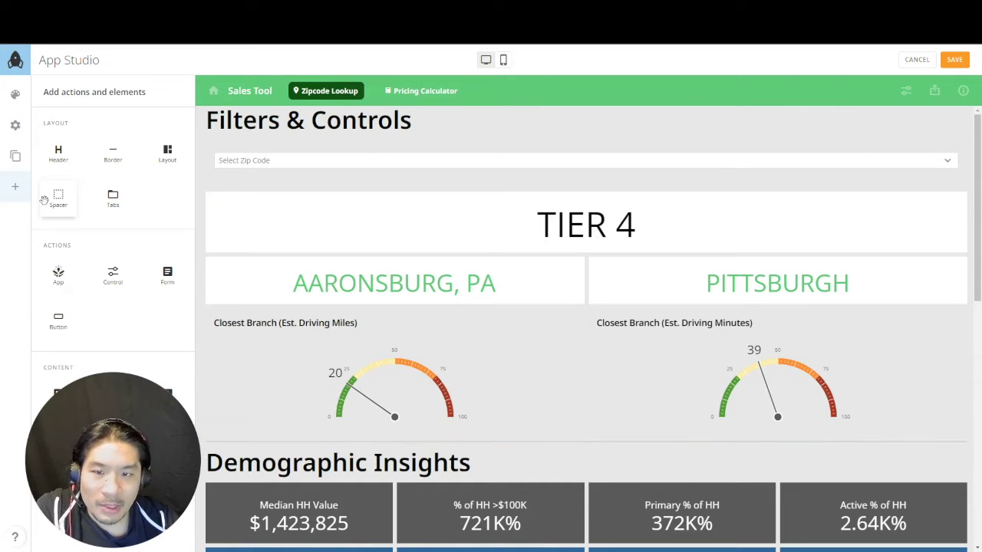
{"action": "left_click_drag", "start_coordinate": [58, 201], "coordinate": [511, 436]}
{"action": "scroll", "coordinate": [519, 435], "scroll_direction": "down", "scroll_amount": 3}
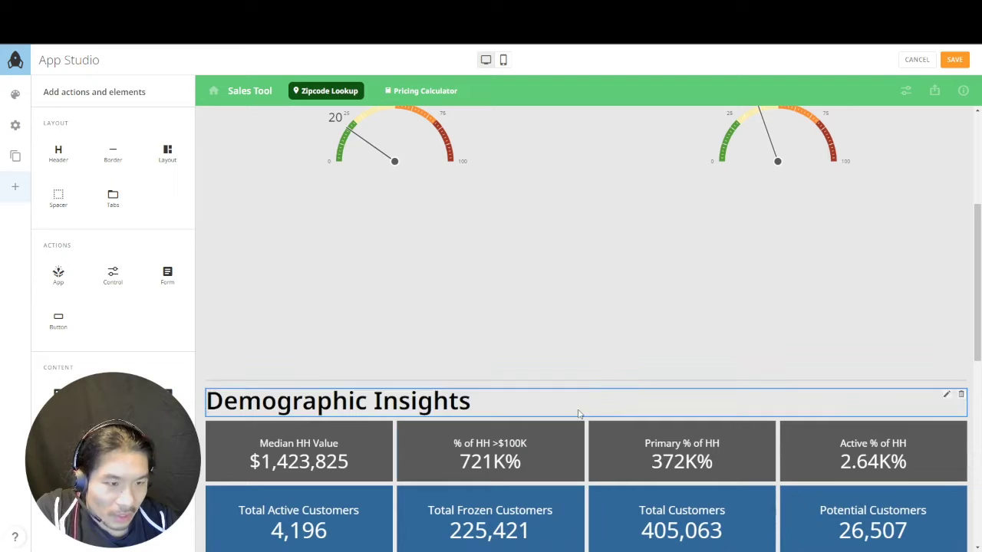
{"action": "left_click", "coordinate": [591, 354]}
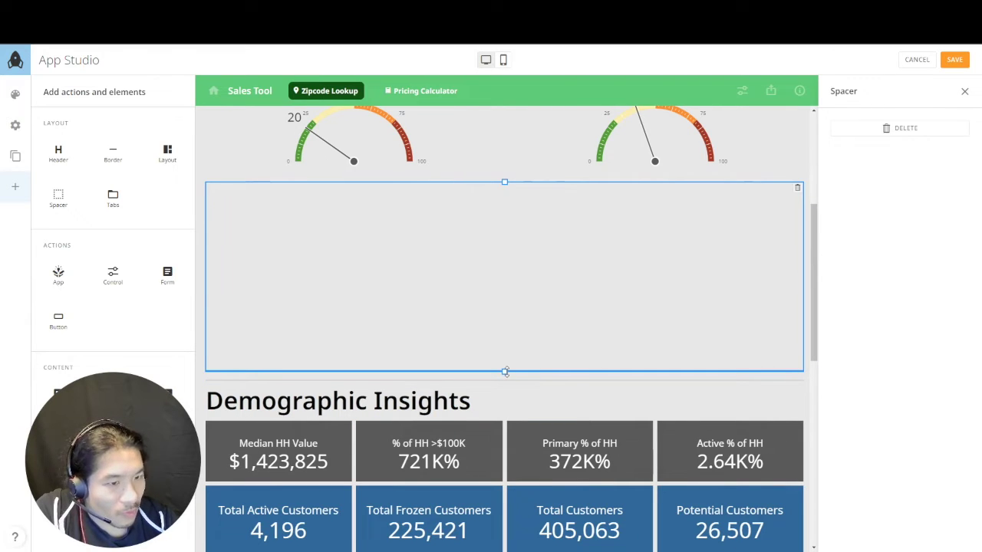
{"action": "left_click_drag", "start_coordinate": [507, 371], "coordinate": [512, 268]}
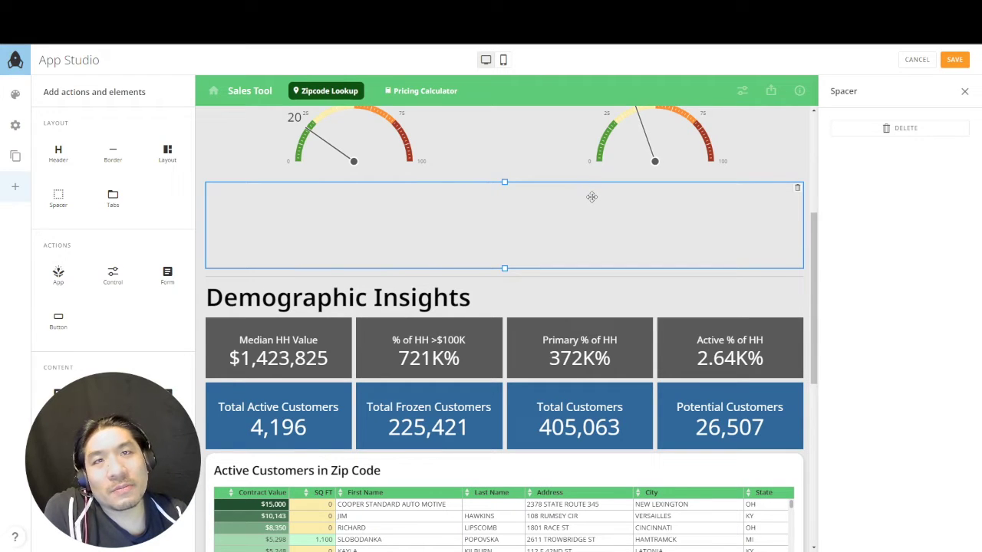
{"action": "left_click", "coordinate": [798, 190]}
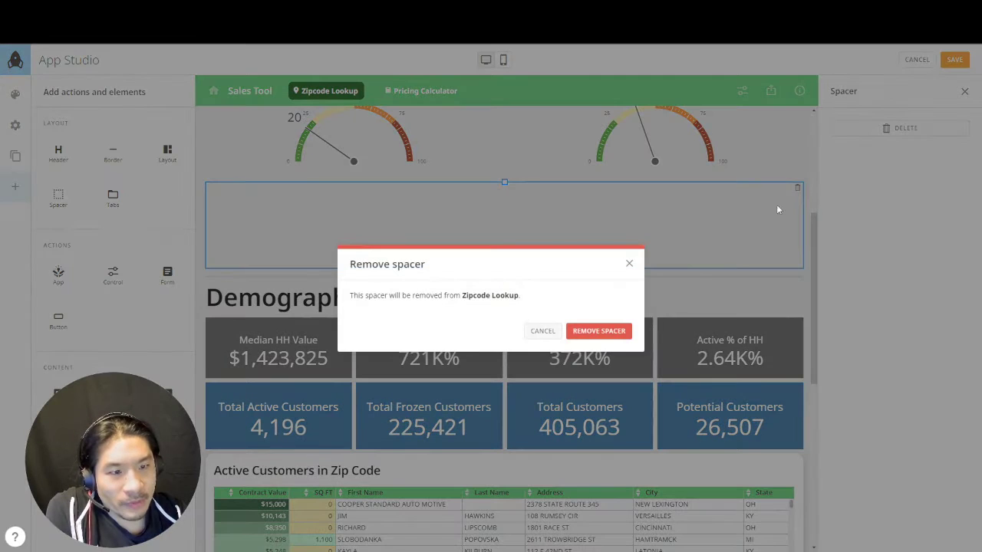
{"action": "left_click", "coordinate": [618, 331]}
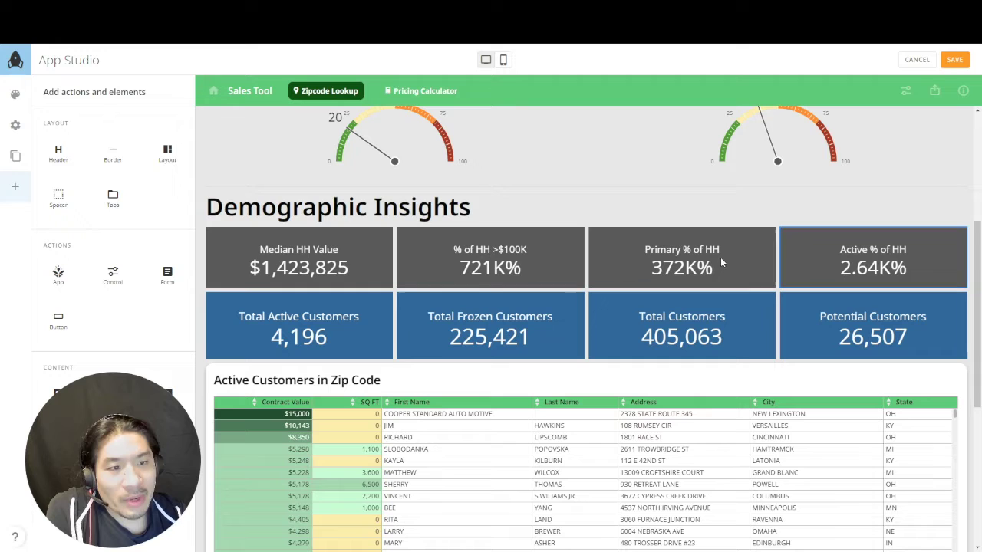
Switch the Median HH Value and % of HH >$100K tiles to green Style 6.
{"action": "left_click", "coordinate": [364, 240]}
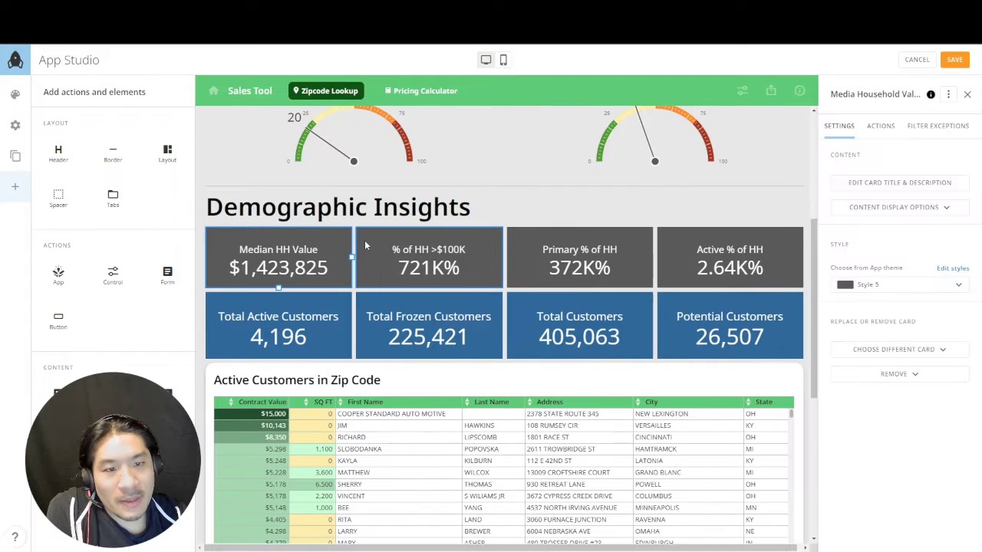
{"action": "left_click", "coordinate": [890, 289]}
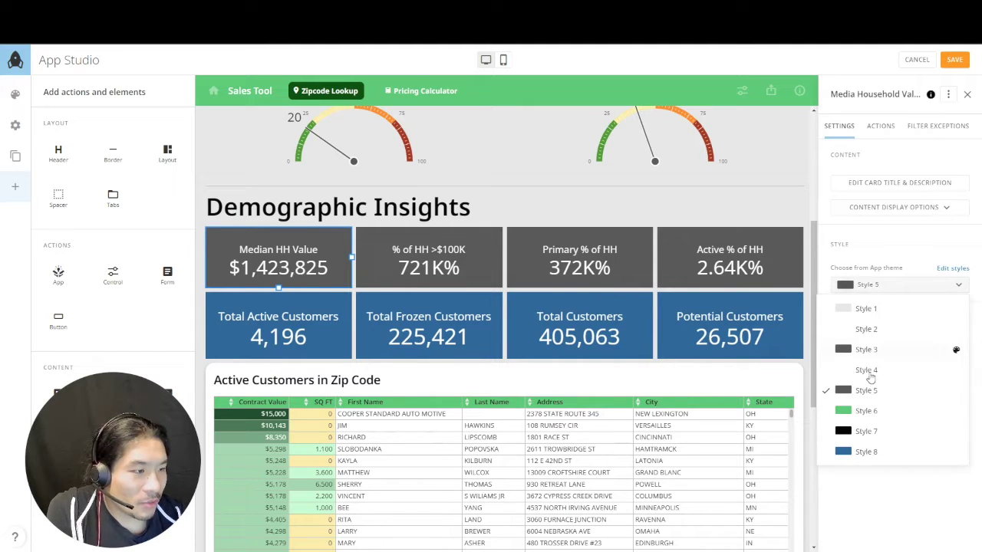
{"action": "left_click", "coordinate": [868, 413]}
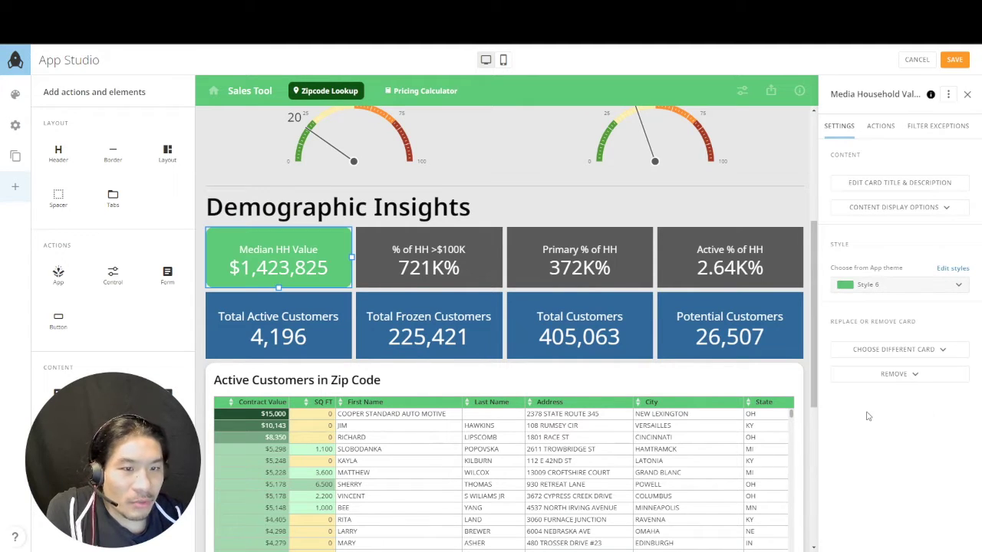
{"action": "left_click", "coordinate": [456, 258]}
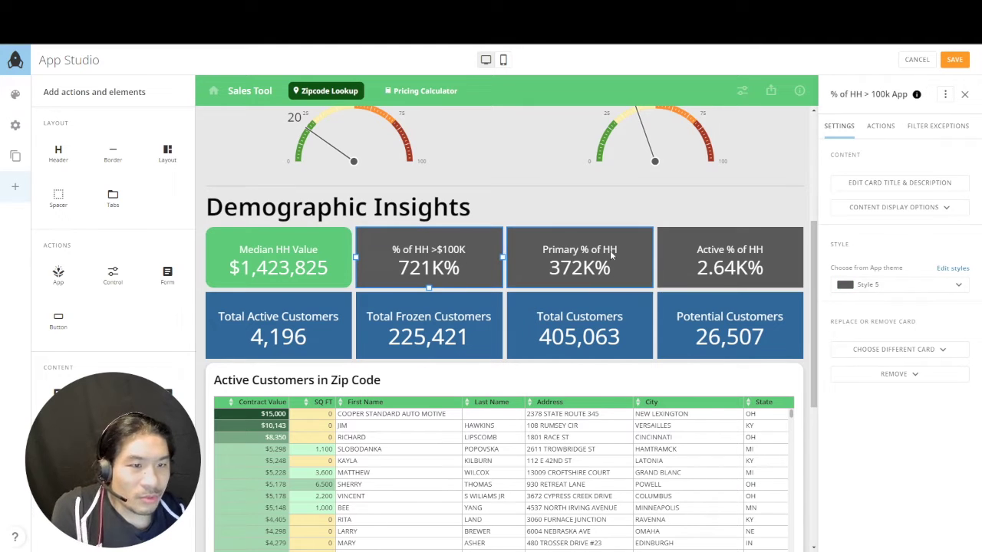
{"action": "left_click", "coordinate": [894, 285]}
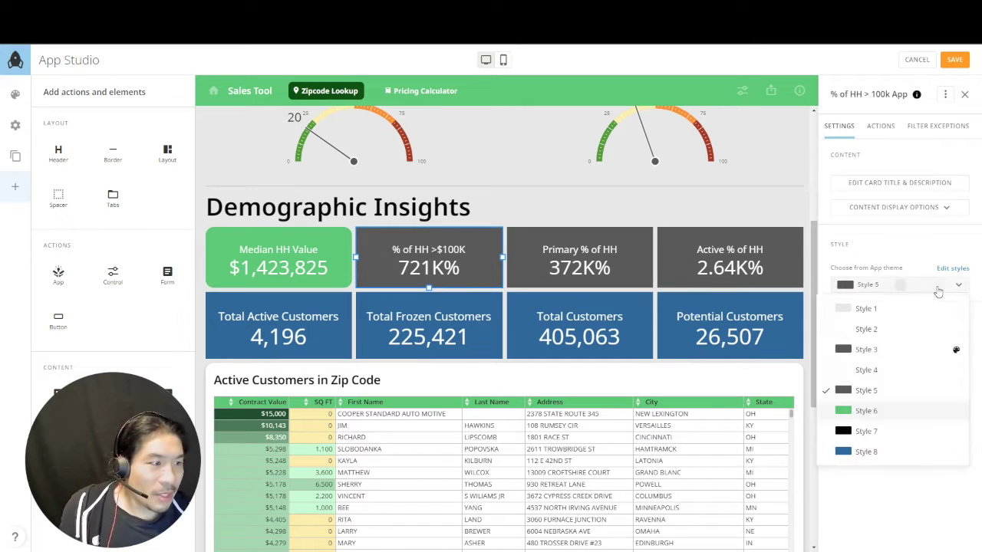
{"action": "left_click", "coordinate": [868, 412]}
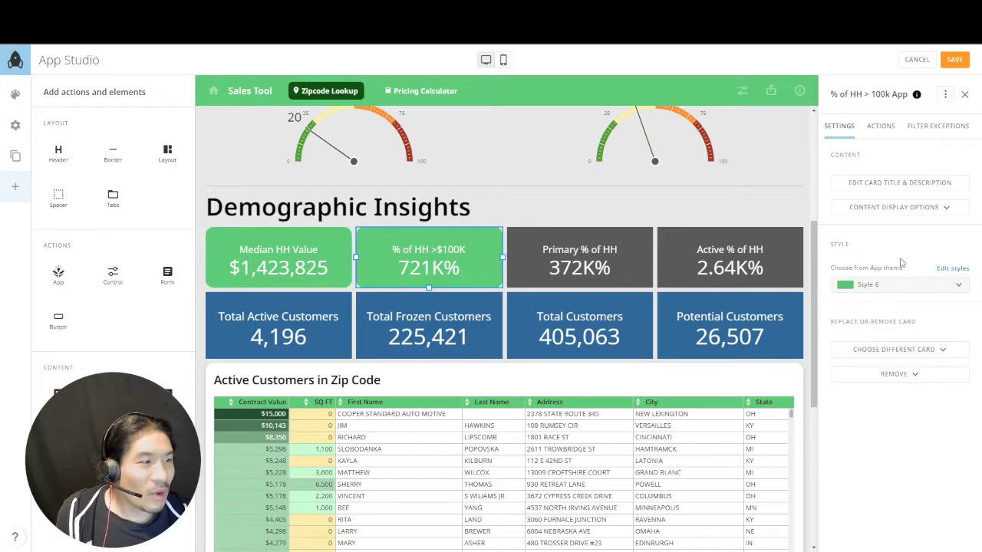
Return both tiles to Style 5 and bring up the App theme settings.
{"action": "left_click", "coordinate": [891, 285]}
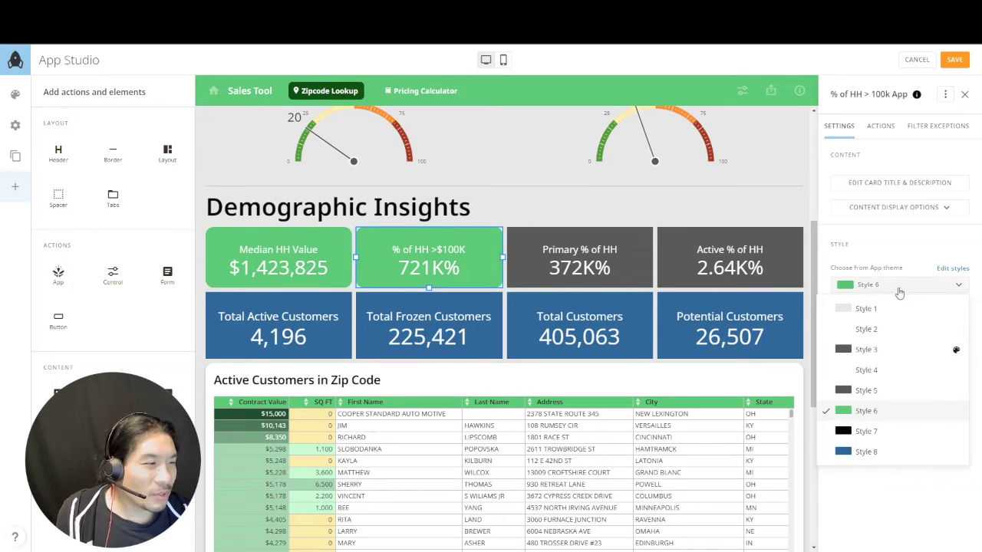
{"action": "left_click", "coordinate": [889, 391]}
{"action": "left_click", "coordinate": [323, 253]}
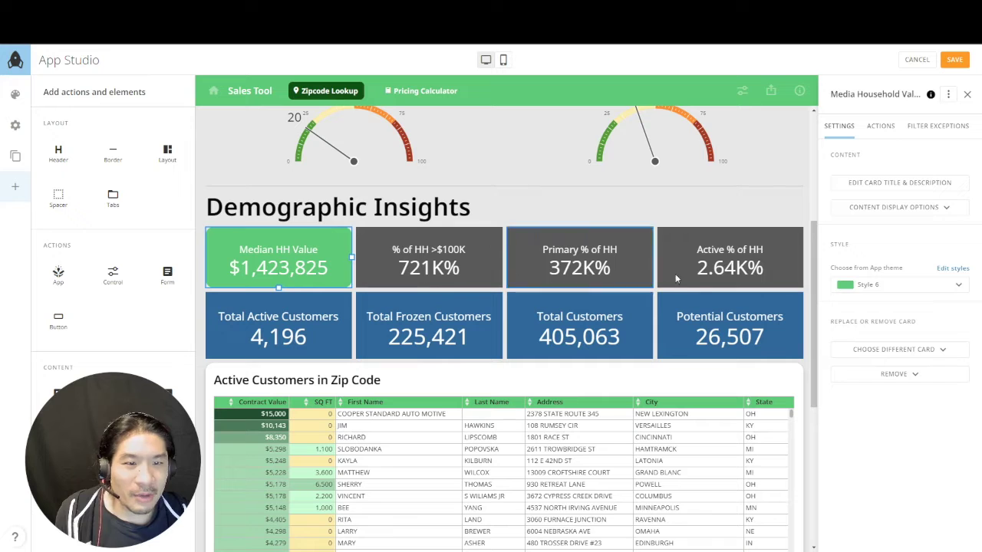
{"action": "left_click", "coordinate": [905, 288]}
{"action": "left_click", "coordinate": [882, 392]}
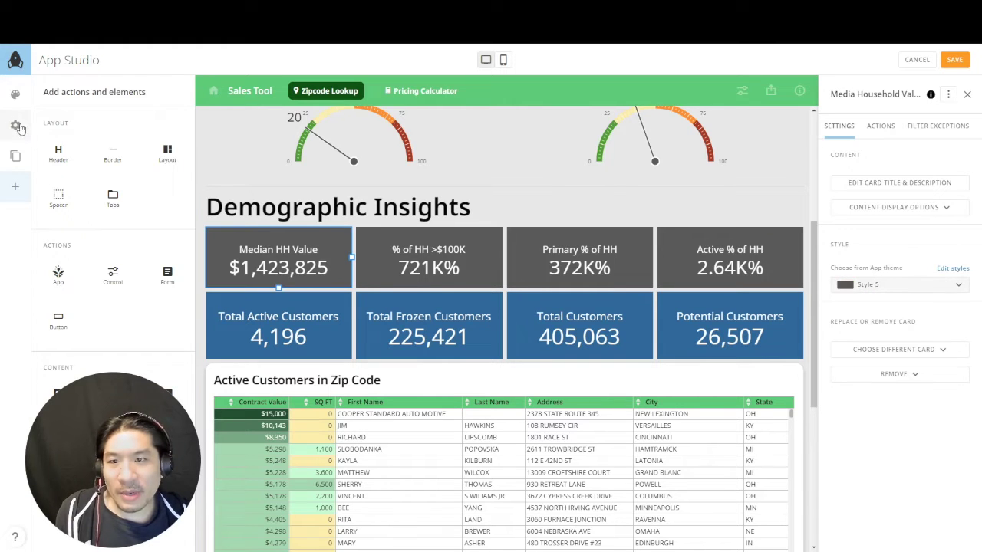
{"action": "left_click", "coordinate": [15, 95]}
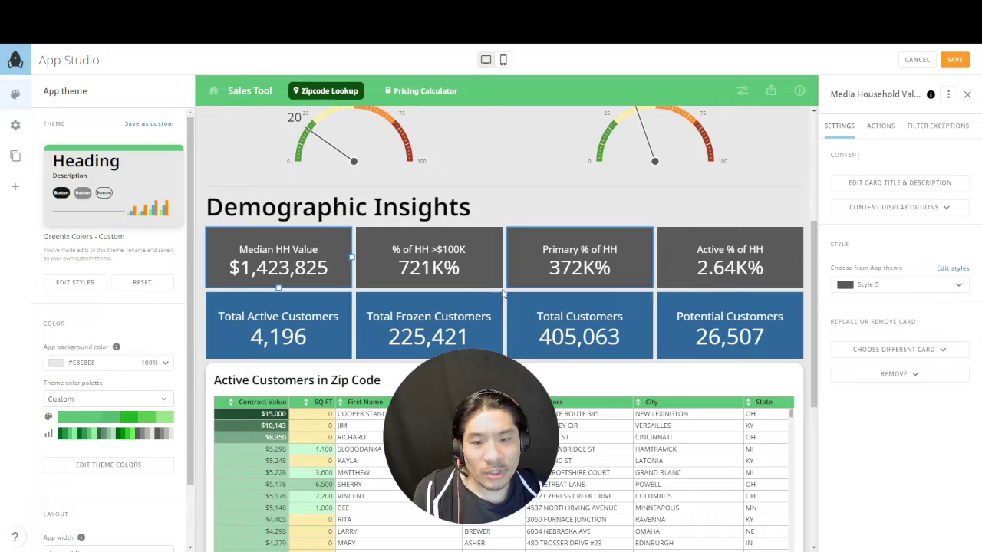
Give card Style 5 a green background in the theme's card style editor.
{"action": "left_click", "coordinate": [77, 282]}
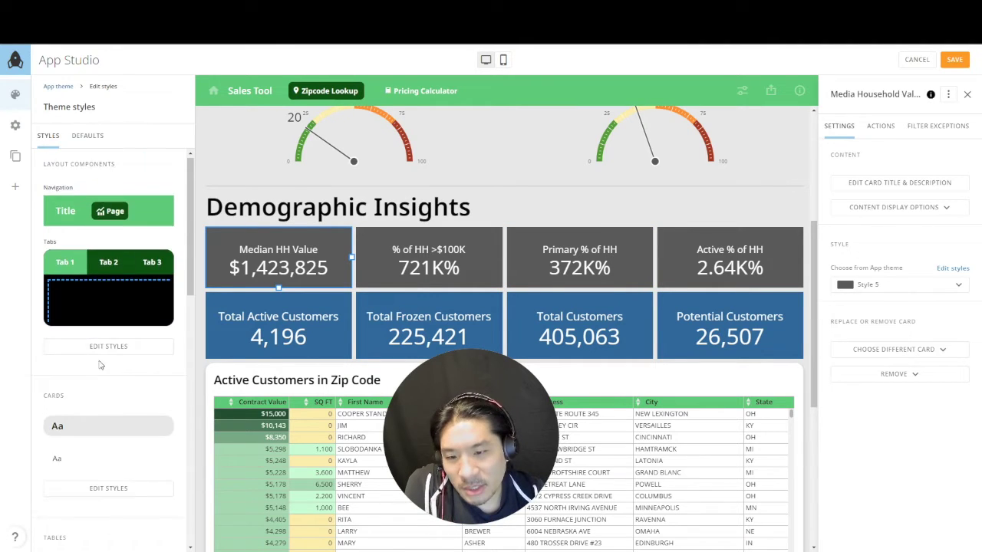
{"action": "scroll", "coordinate": [112, 378], "scroll_direction": "down", "scroll_amount": 5}
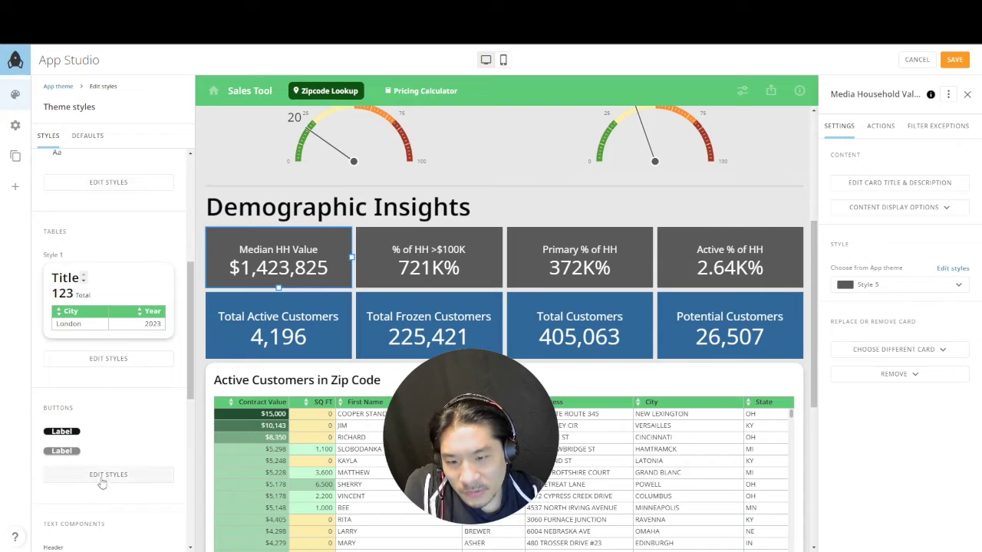
{"action": "scroll", "coordinate": [108, 397], "scroll_direction": "up", "scroll_amount": 2}
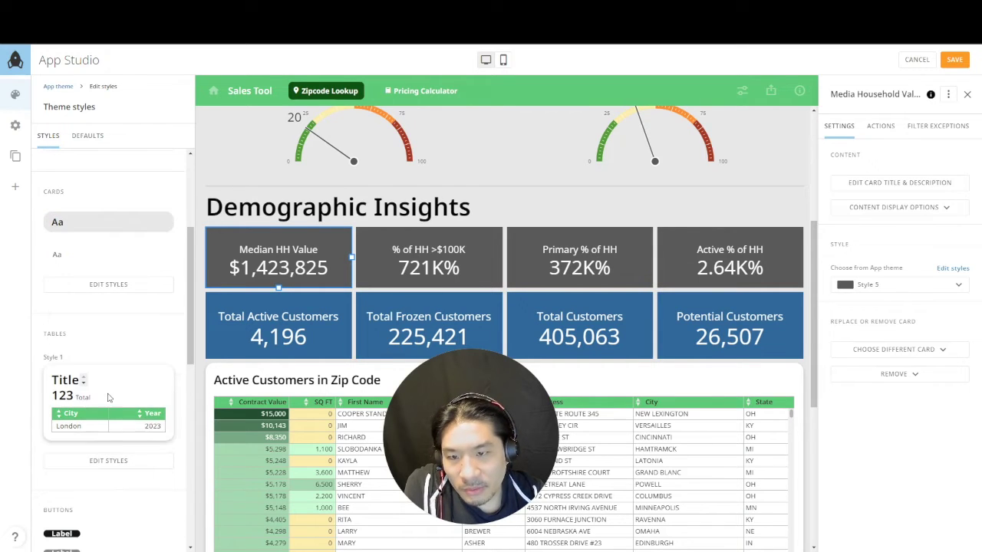
{"action": "scroll", "coordinate": [119, 338], "scroll_direction": "up", "scroll_amount": 2}
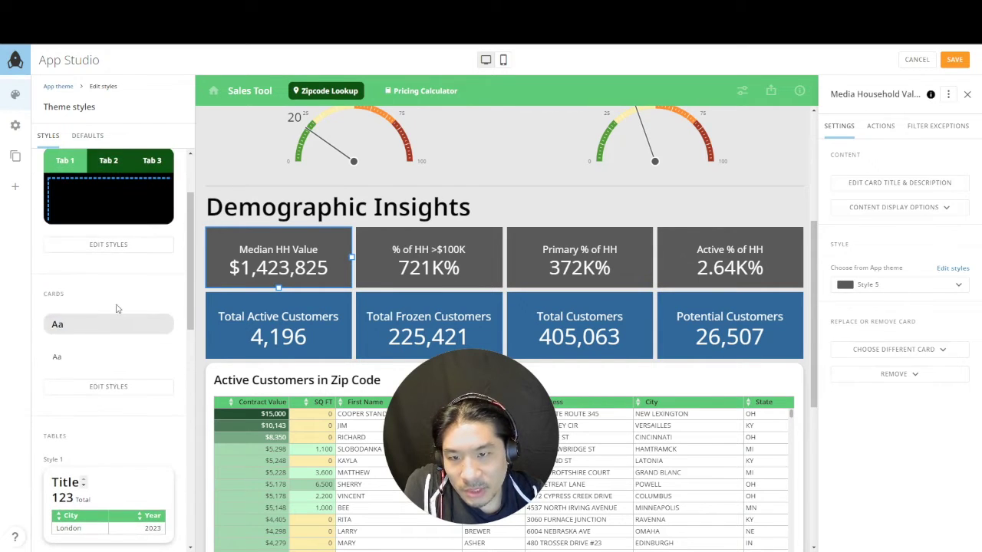
{"action": "left_click", "coordinate": [106, 388]}
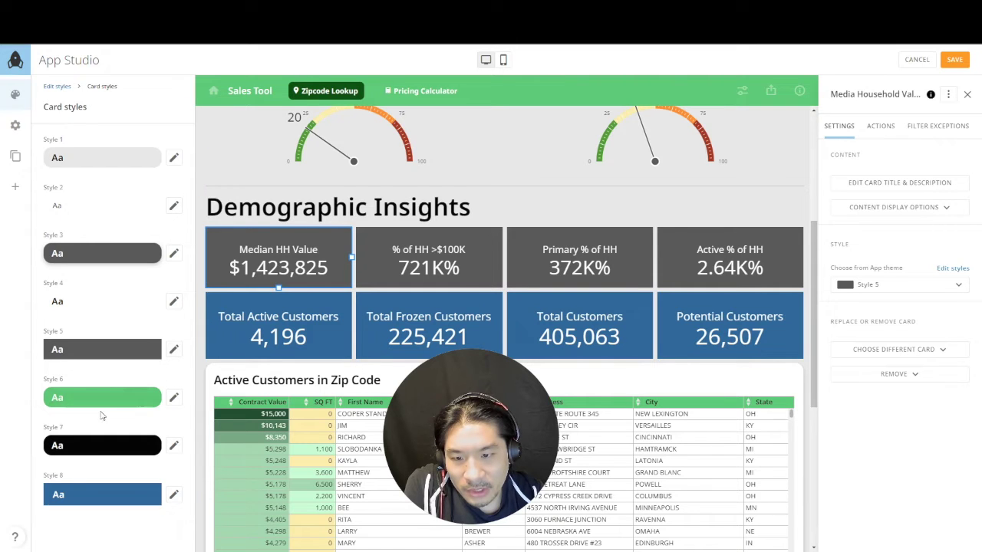
{"action": "left_click", "coordinate": [174, 349]}
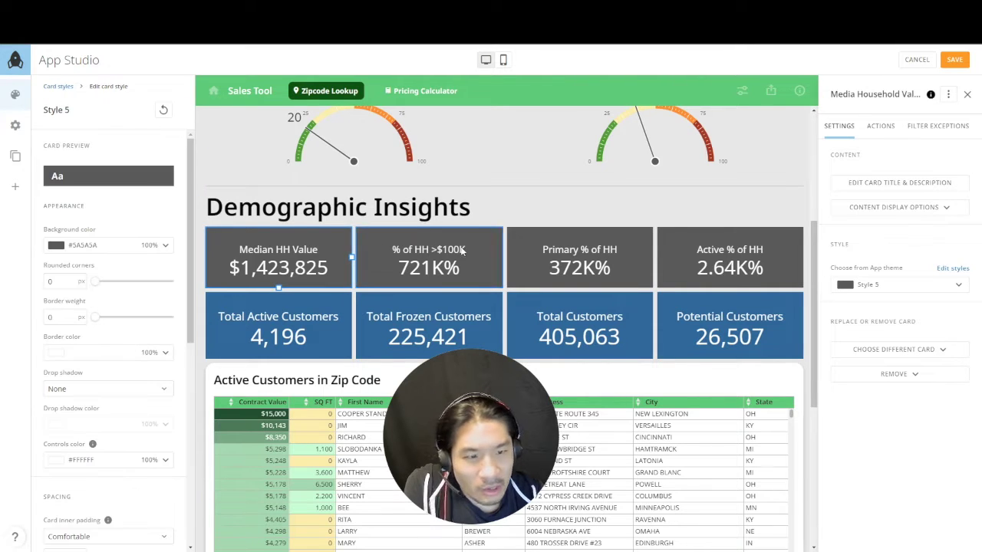
{"action": "left_click", "coordinate": [65, 250]}
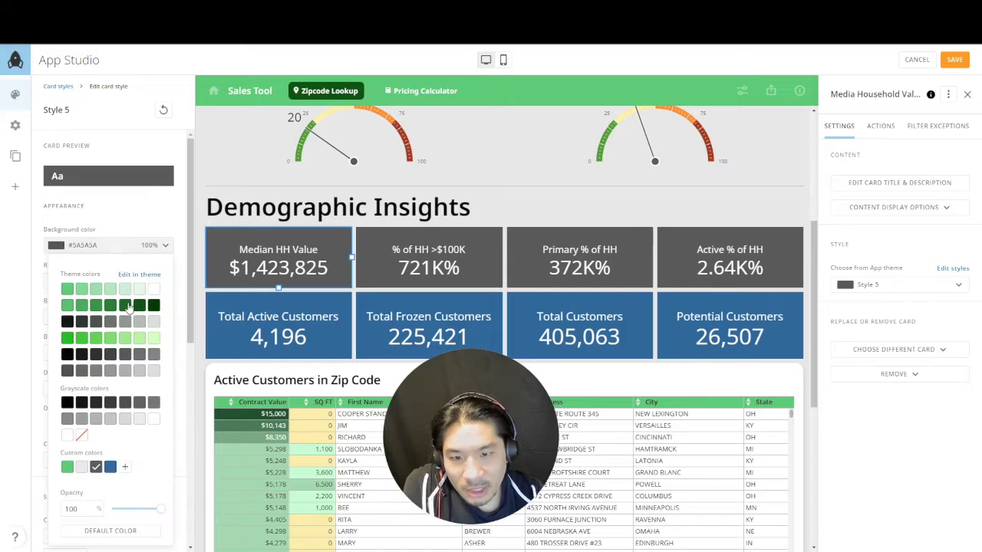
{"action": "left_click", "coordinate": [68, 340]}
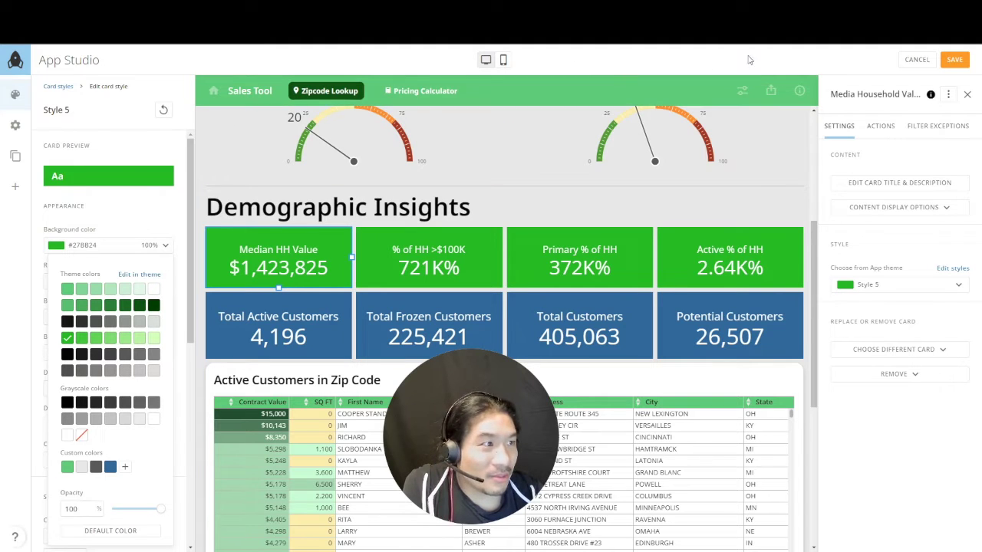
Reset Style 5 to its dark grey #2F332F background and cancel the editing session.
{"action": "left_click", "coordinate": [165, 115]}
{"action": "left_click", "coordinate": [164, 112]}
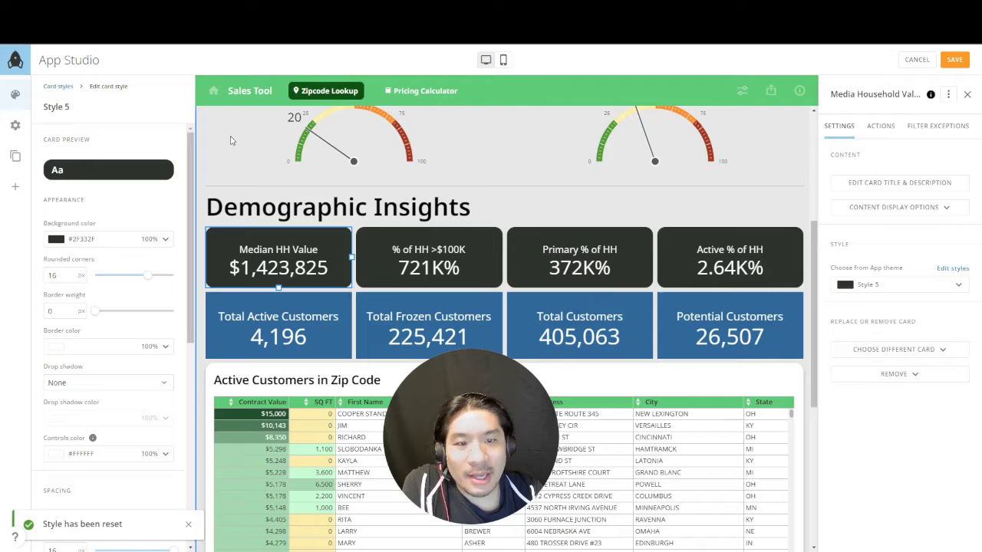
{"action": "left_click", "coordinate": [917, 59]}
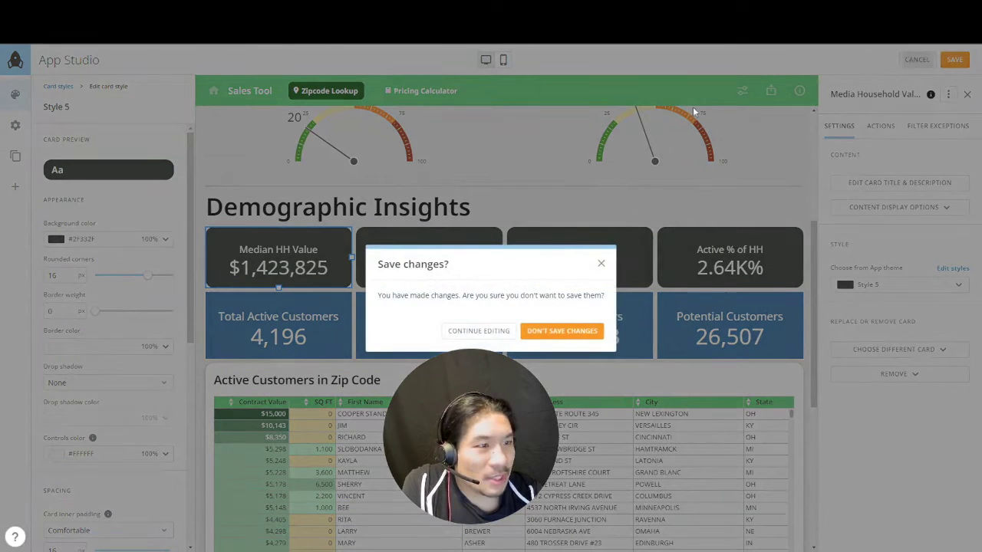
Discard the unsaved style changes and return to the Domo Apps home page.
{"action": "left_click", "coordinate": [562, 331]}
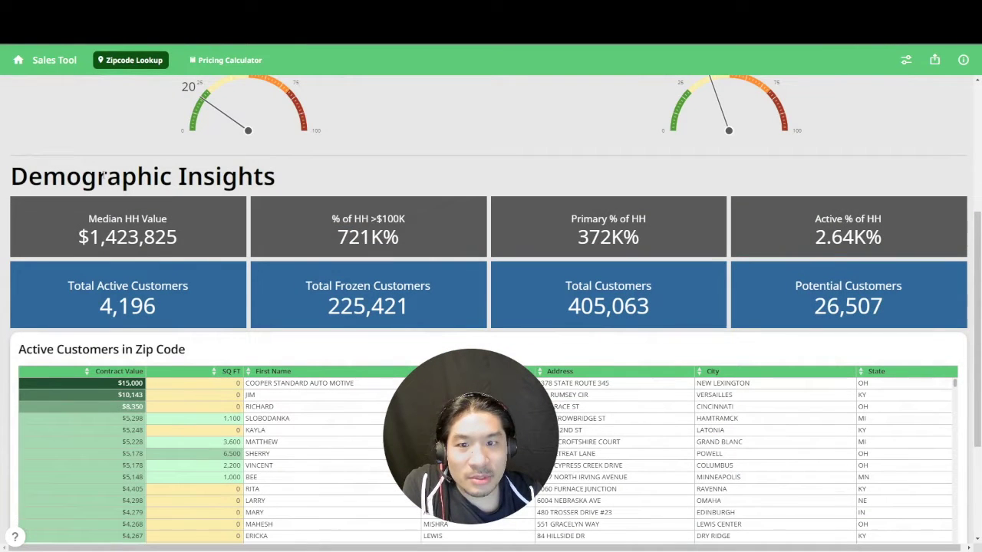
{"action": "scroll", "coordinate": [211, 261], "scroll_direction": "down", "scroll_amount": 3}
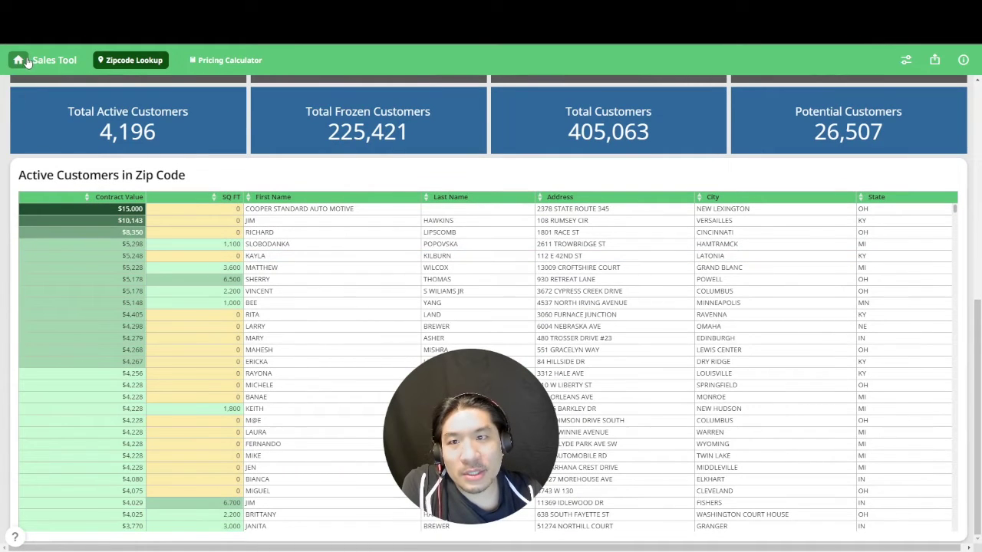
{"action": "left_click", "coordinate": [27, 61]}
Reopen Sales Tool for editing and add a Button below the zip code filter.
{"action": "left_click", "coordinate": [298, 328]}
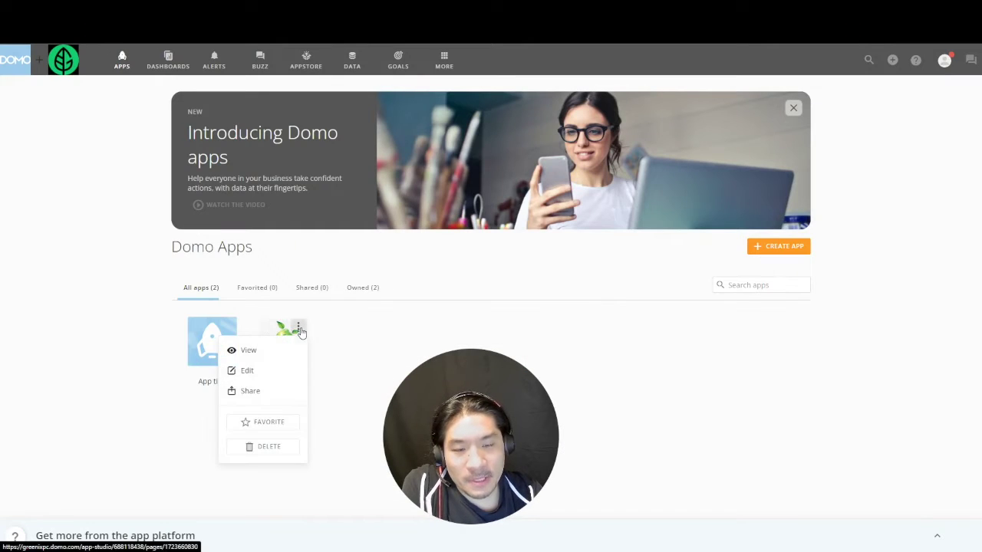
{"action": "left_click", "coordinate": [271, 372]}
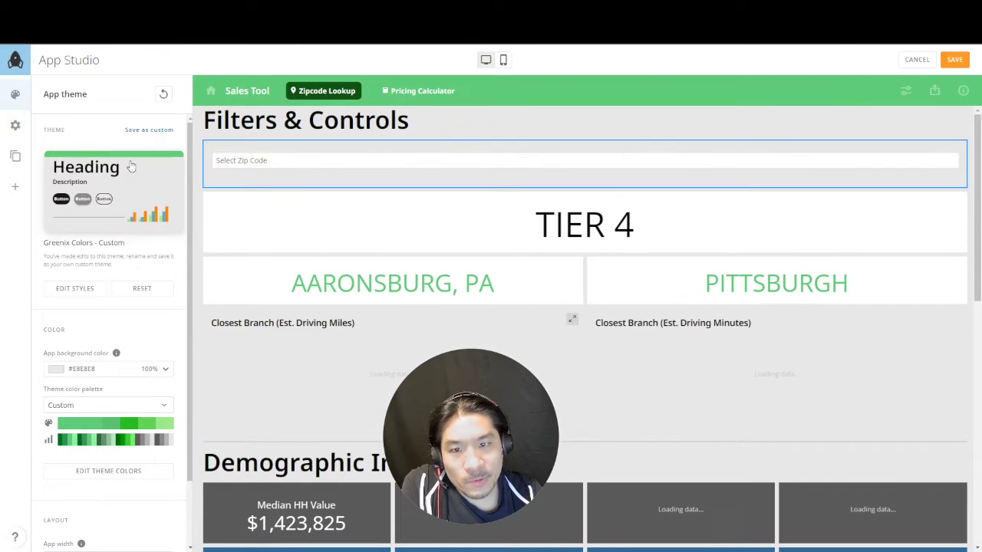
{"action": "left_click", "coordinate": [15, 186]}
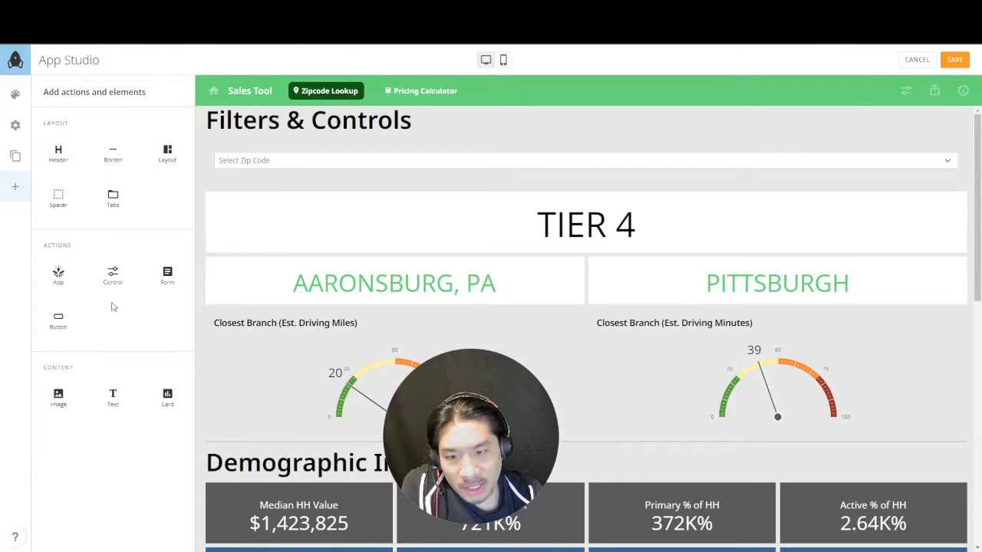
{"action": "left_click_drag", "start_coordinate": [61, 319], "coordinate": [502, 185]}
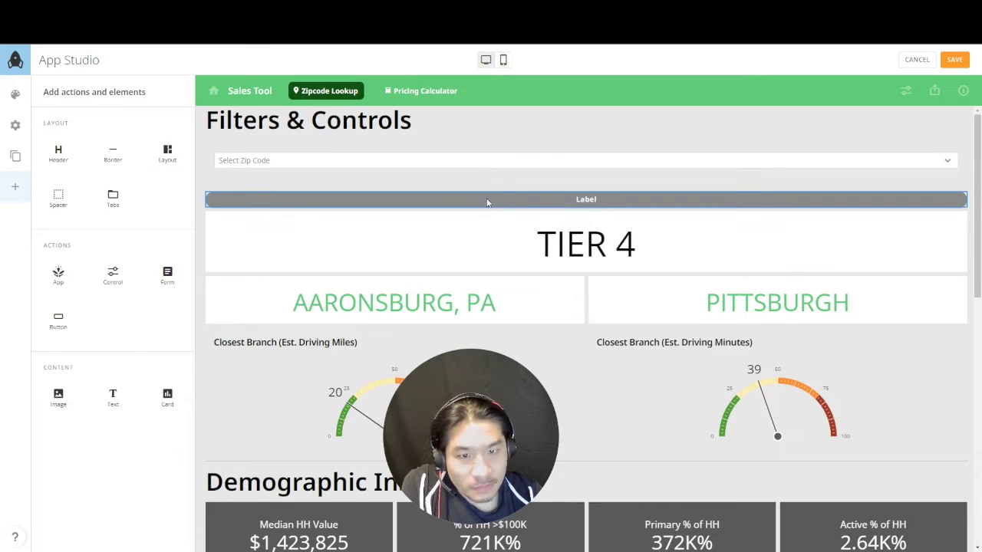
{"action": "left_click", "coordinate": [487, 201]}
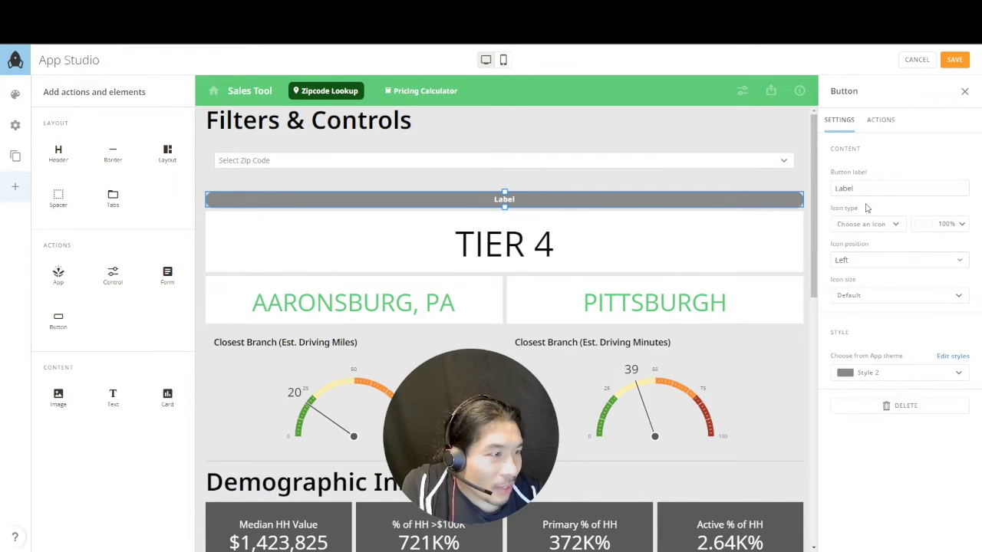
{"action": "left_click", "coordinate": [882, 121]}
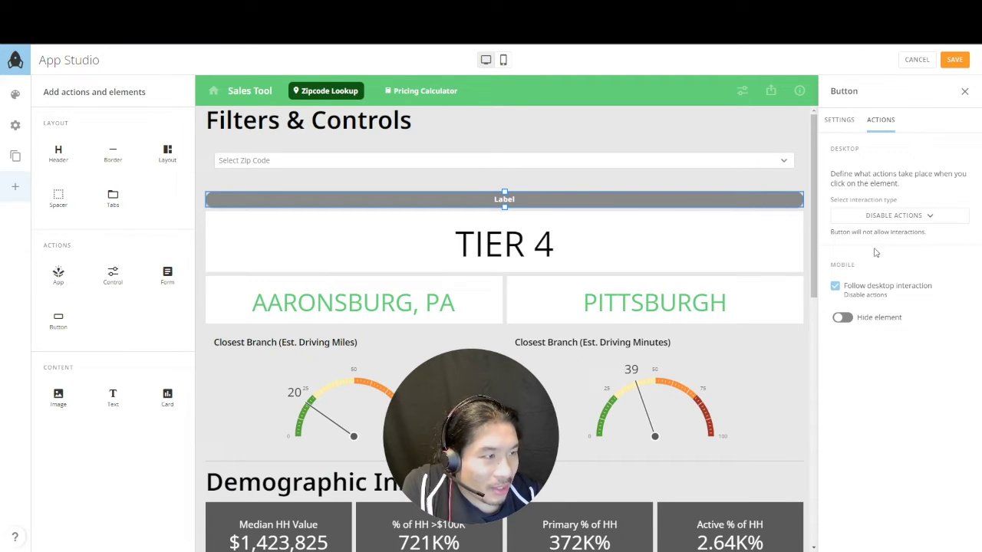
{"action": "left_click", "coordinate": [879, 217]}
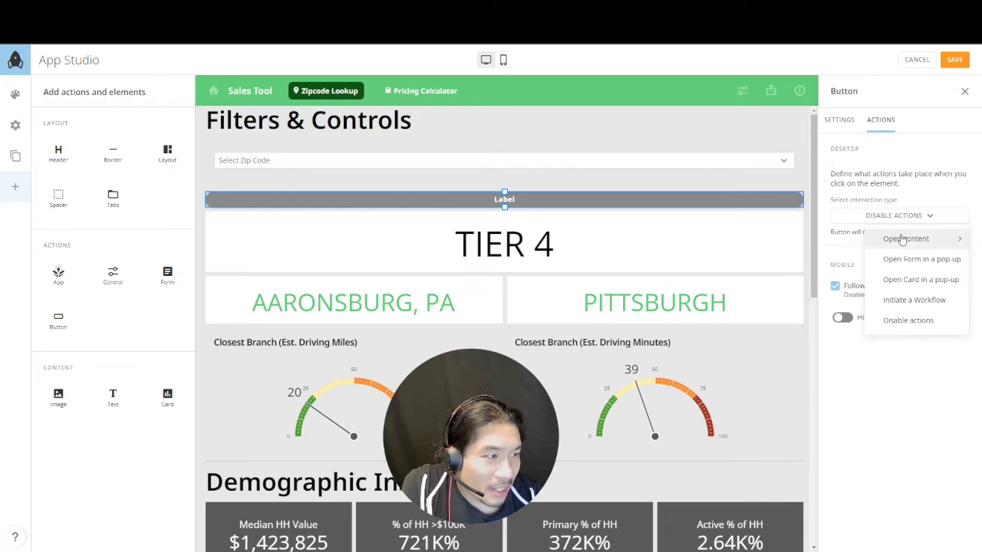
{"action": "left_click", "coordinate": [888, 241]}
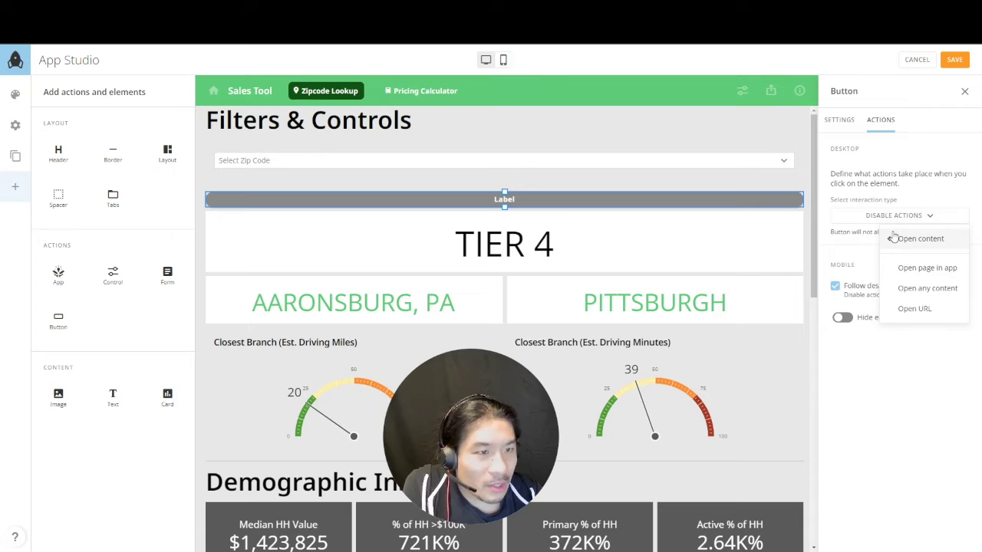
{"action": "left_click", "coordinate": [893, 238]}
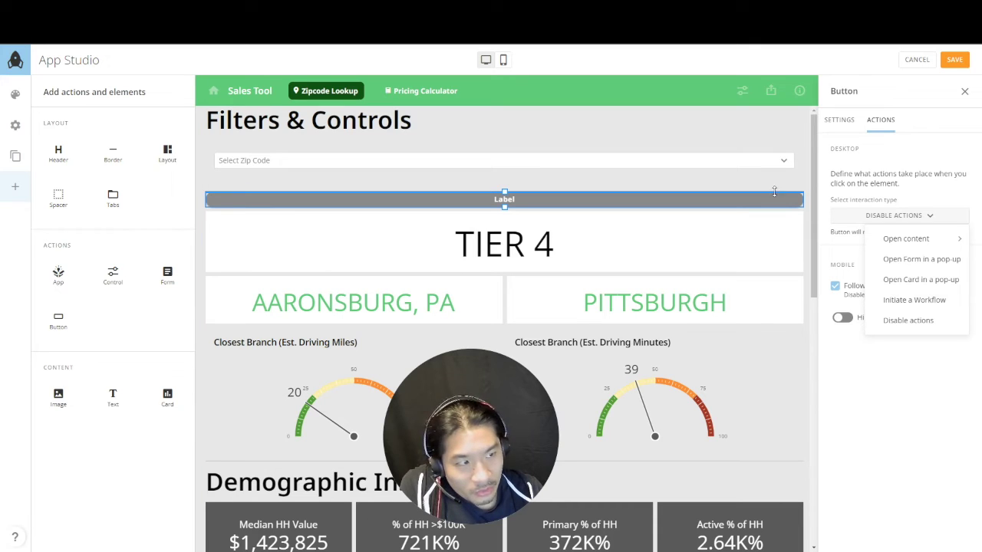
{"action": "left_click", "coordinate": [796, 199]}
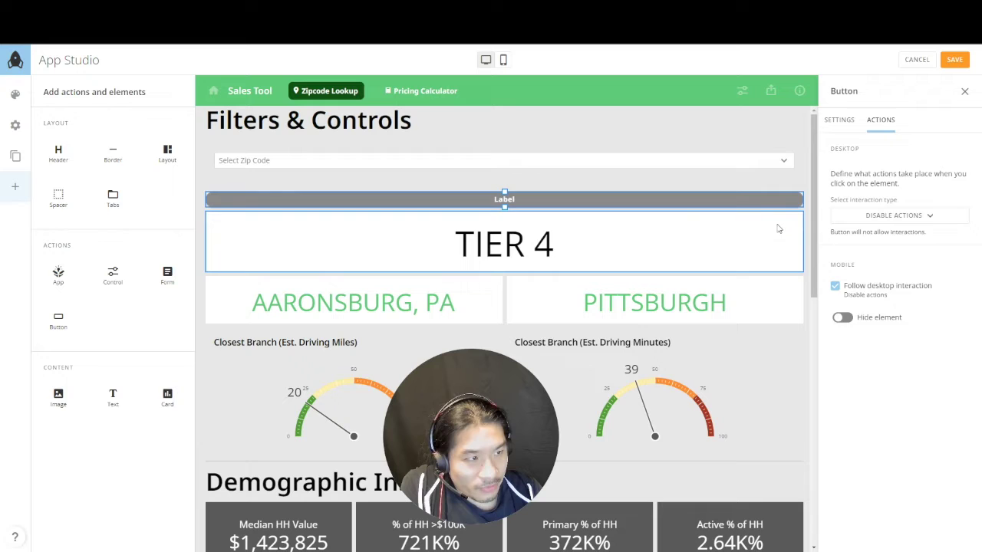
{"action": "left_click", "coordinate": [780, 229]}
{"action": "left_click", "coordinate": [783, 201]}
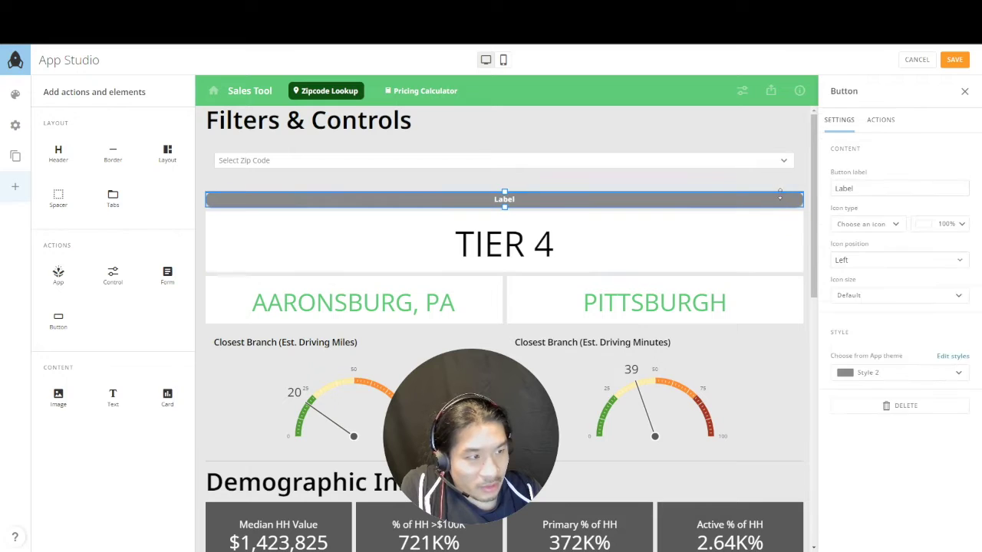
{"action": "left_click", "coordinate": [904, 405]}
{"action": "left_click", "coordinate": [611, 331]}
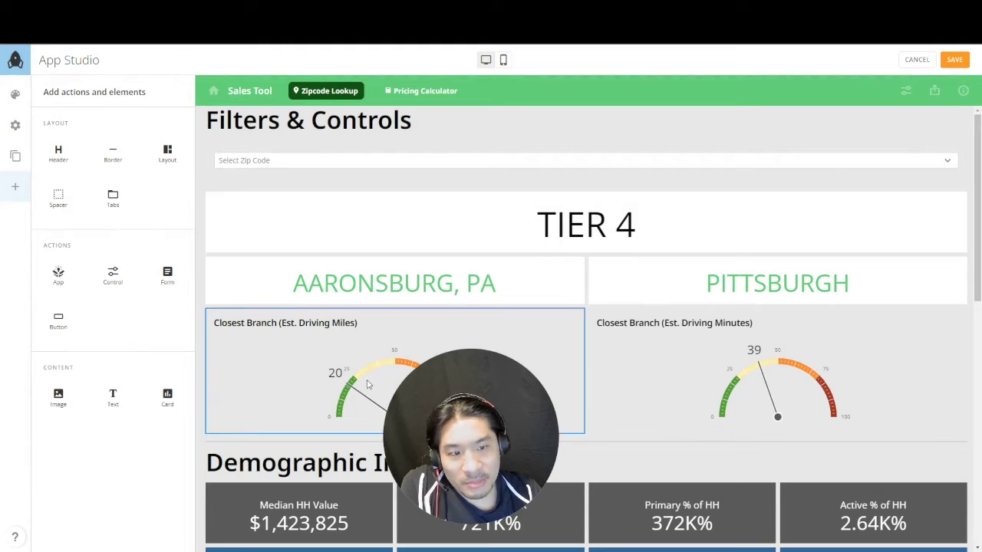
Add a three-tab Tabs block below the Active Customers table and drop a Card into Tab 1.
{"action": "scroll", "coordinate": [451, 400], "scroll_direction": "down", "scroll_amount": 15}
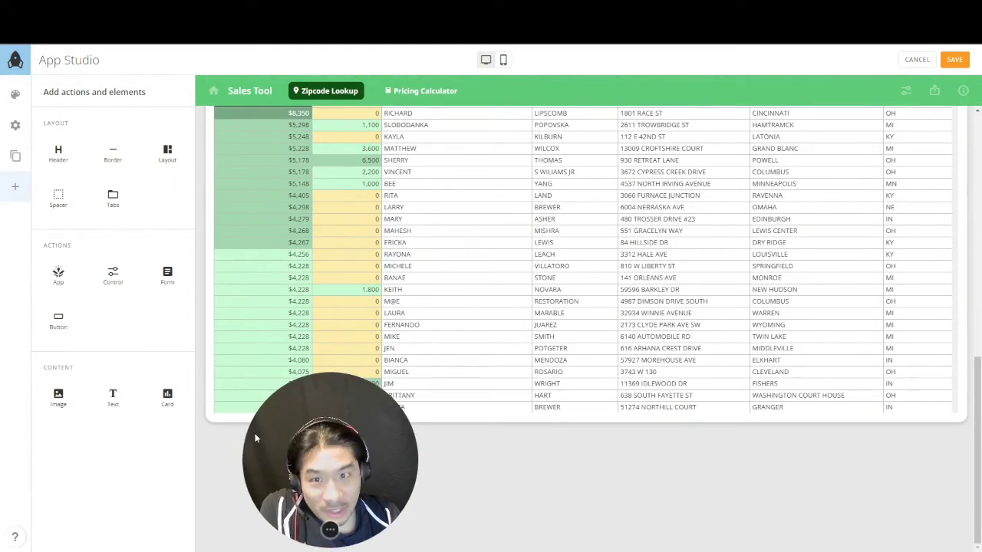
{"action": "left_click_drag", "start_coordinate": [113, 195], "coordinate": [427, 429]}
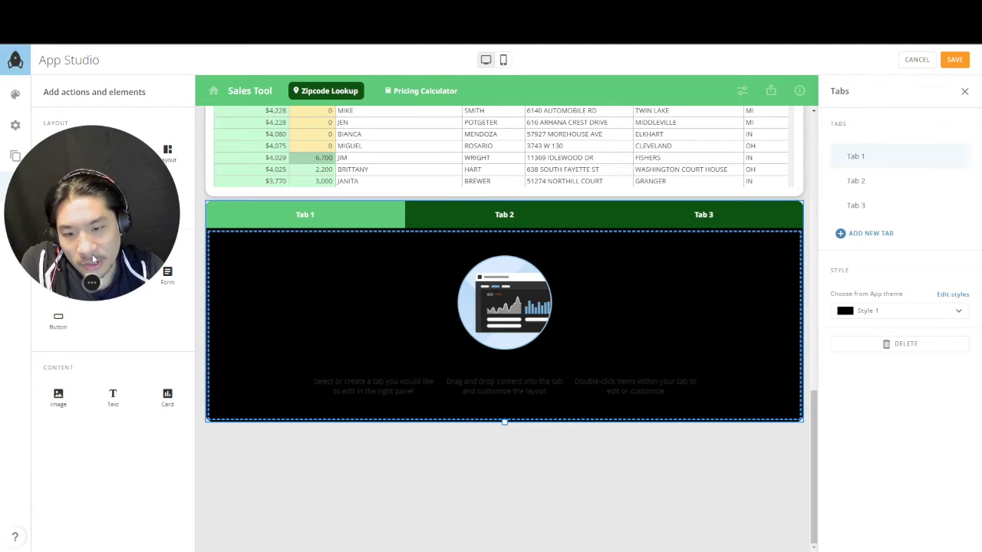
{"action": "left_click_drag", "start_coordinate": [167, 398], "coordinate": [393, 311]}
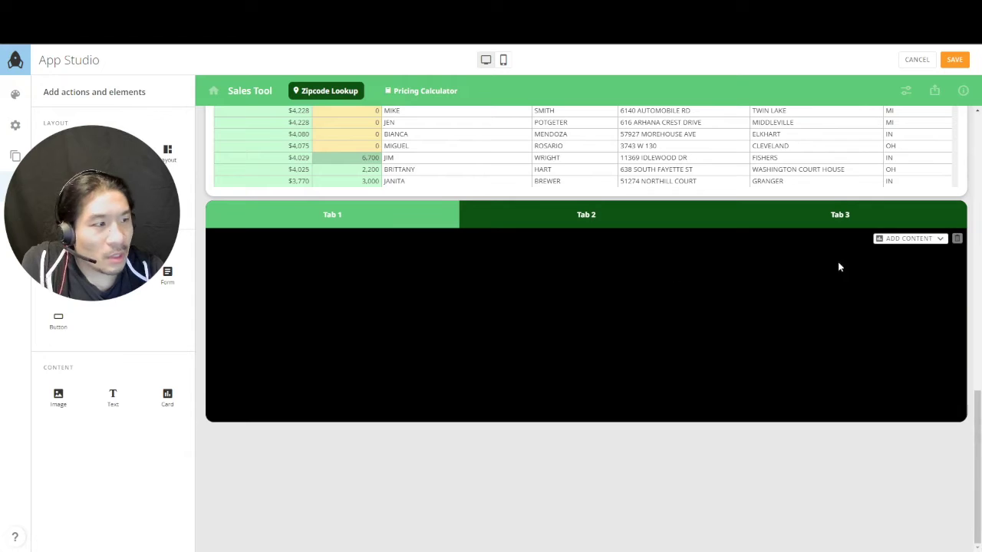
{"action": "left_click", "coordinate": [901, 241]}
Add the existing Current Year Cumulative Turnover card to Tab 1.
{"action": "left_click", "coordinate": [918, 146]}
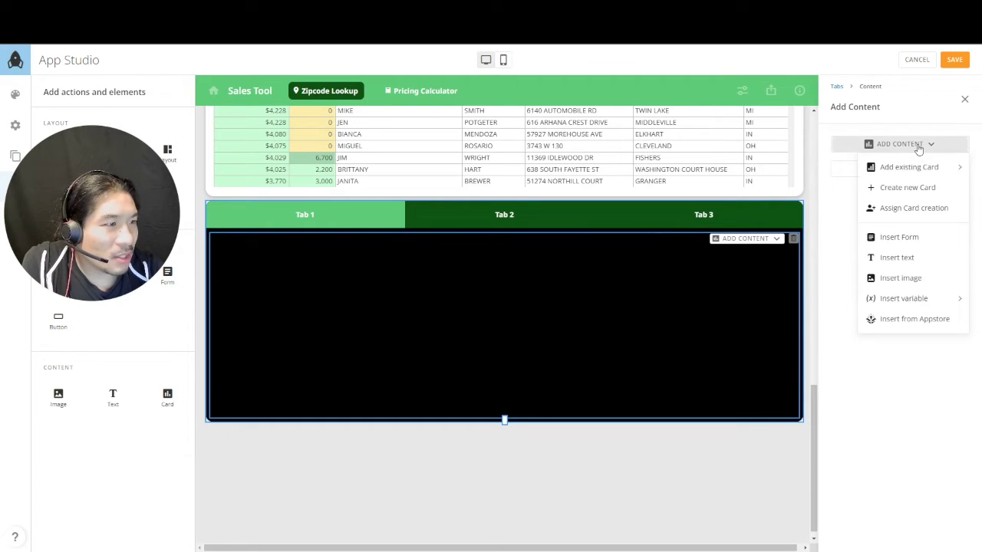
{"action": "left_click", "coordinate": [917, 168]}
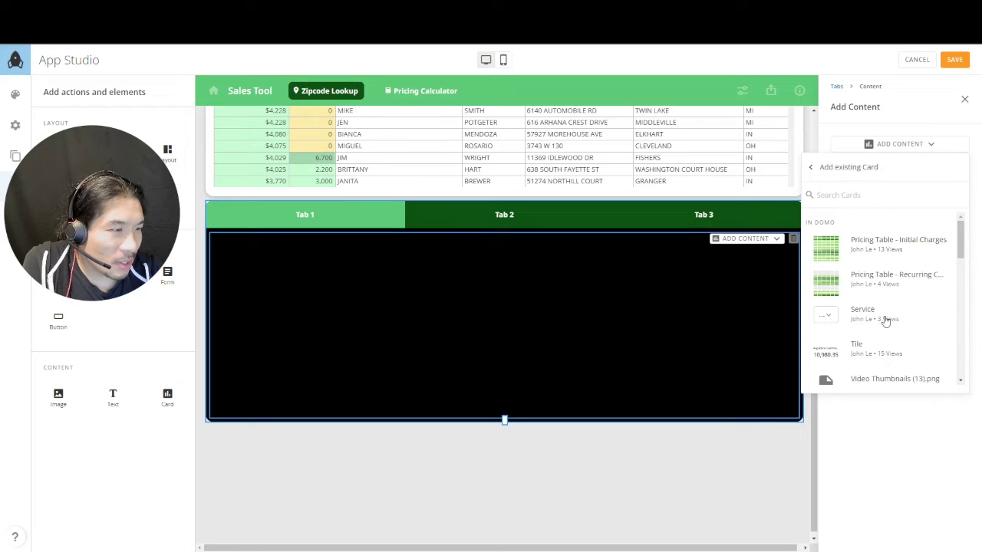
{"action": "scroll", "coordinate": [885, 315], "scroll_direction": "down", "scroll_amount": 5}
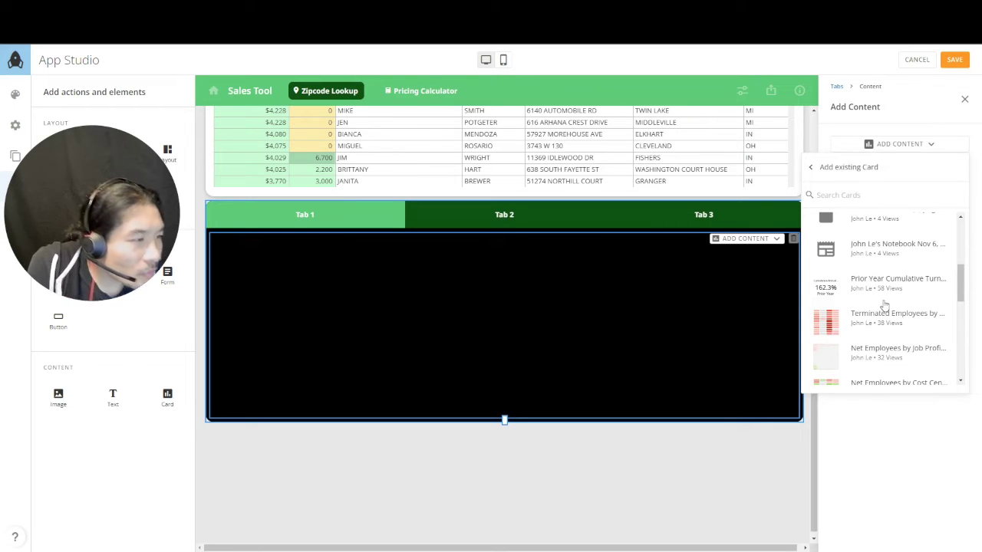
{"action": "scroll", "coordinate": [884, 303], "scroll_direction": "down", "scroll_amount": 4}
{"action": "scroll", "coordinate": [884, 301], "scroll_direction": "down", "scroll_amount": 3}
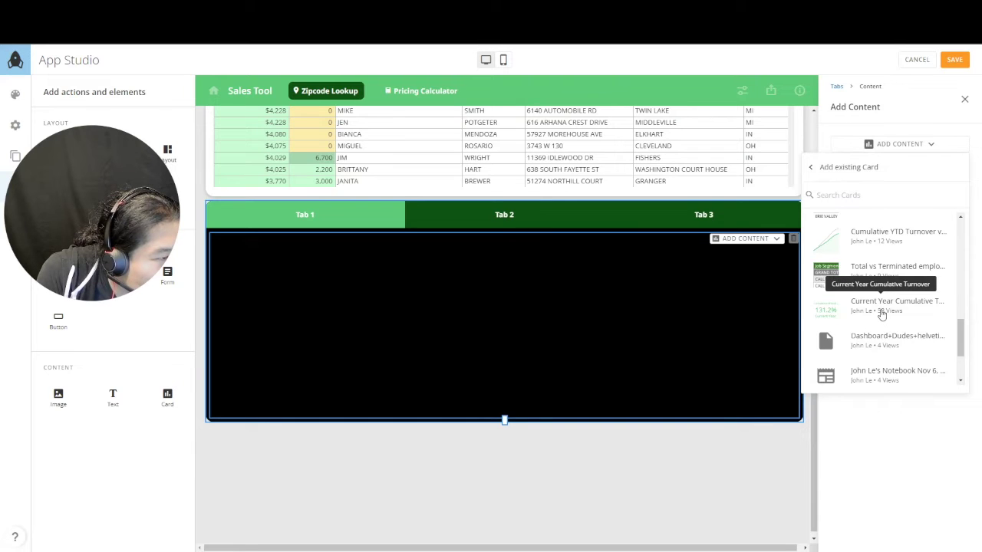
{"action": "left_click", "coordinate": [881, 311]}
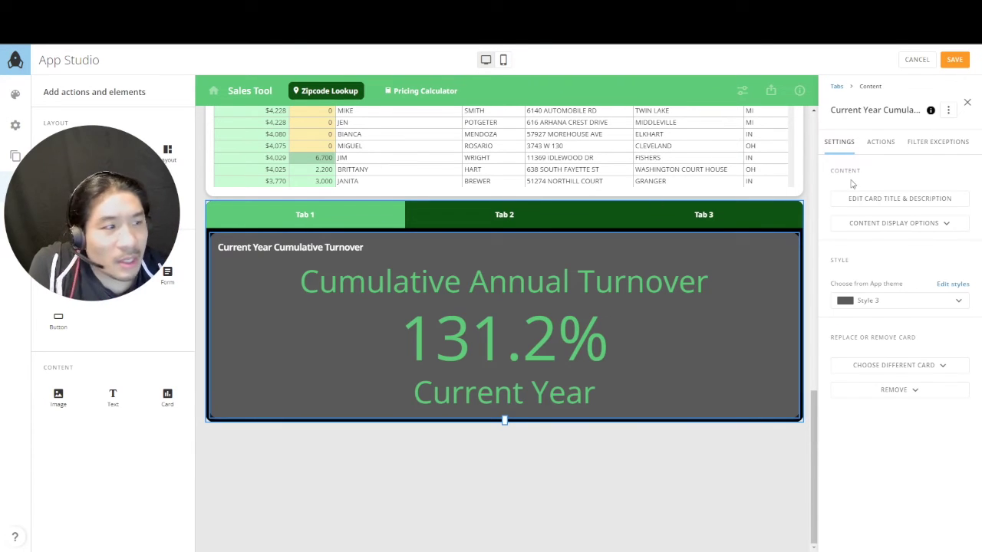
{"action": "left_click", "coordinate": [366, 214]}
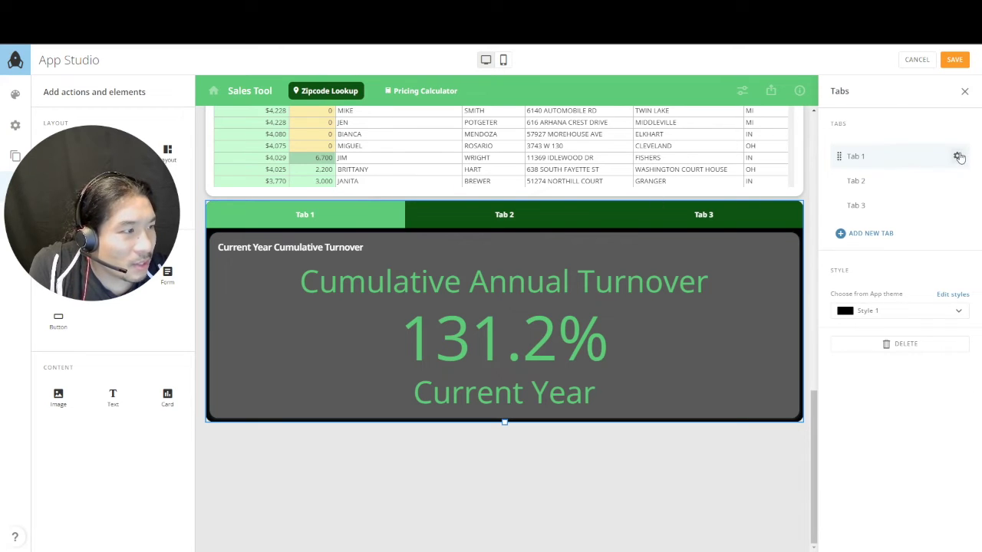
Relabel Tab 1 as 'Turnover' and save the change.
{"action": "left_click", "coordinate": [957, 155]}
{"action": "triple_click", "coordinate": [433, 266]}
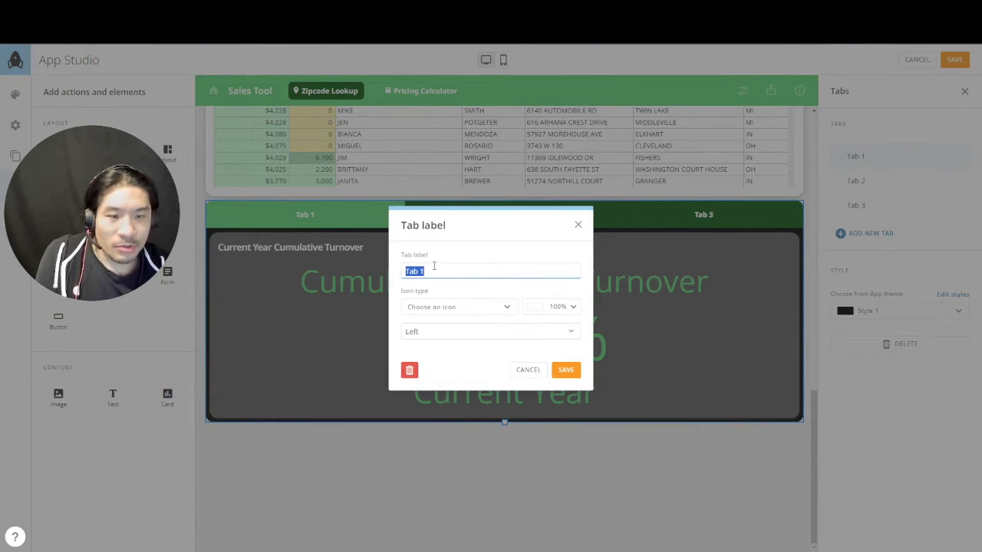
{"action": "type", "text": "Turnover"}
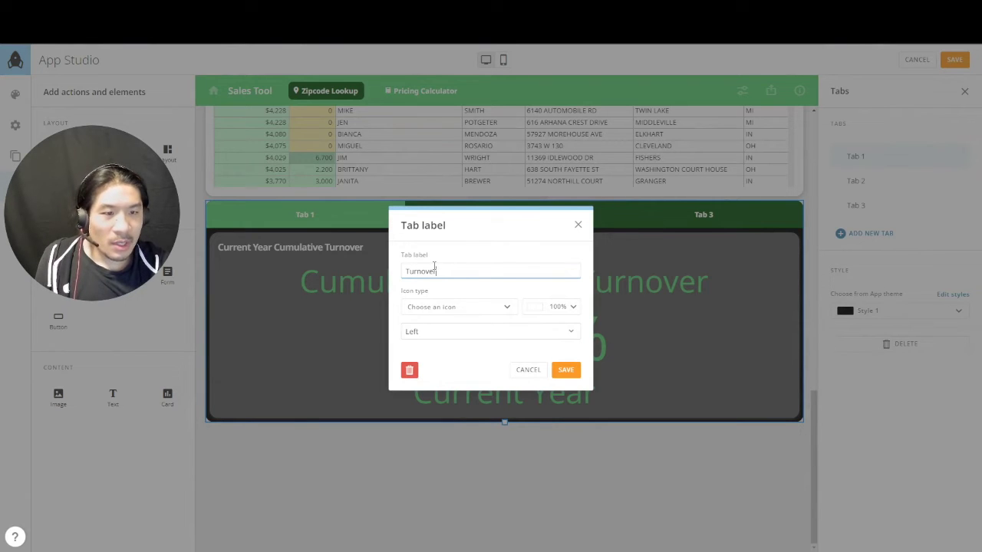
{"action": "left_click", "coordinate": [565, 370]}
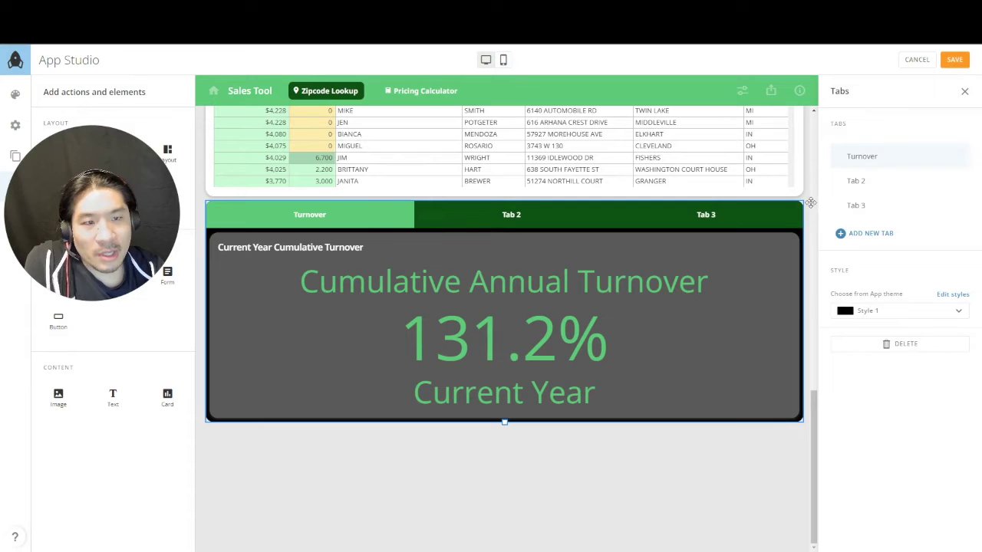
{"action": "mouse_move", "coordinate": [886, 191]}
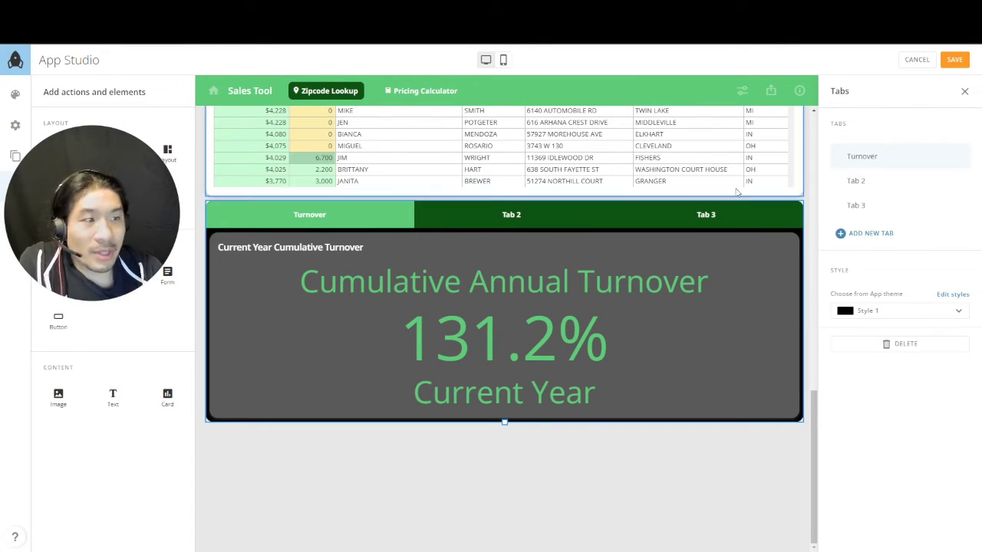
Delete the whole Tabs component from the Zipcode Lookup page.
{"action": "left_click", "coordinate": [810, 217]}
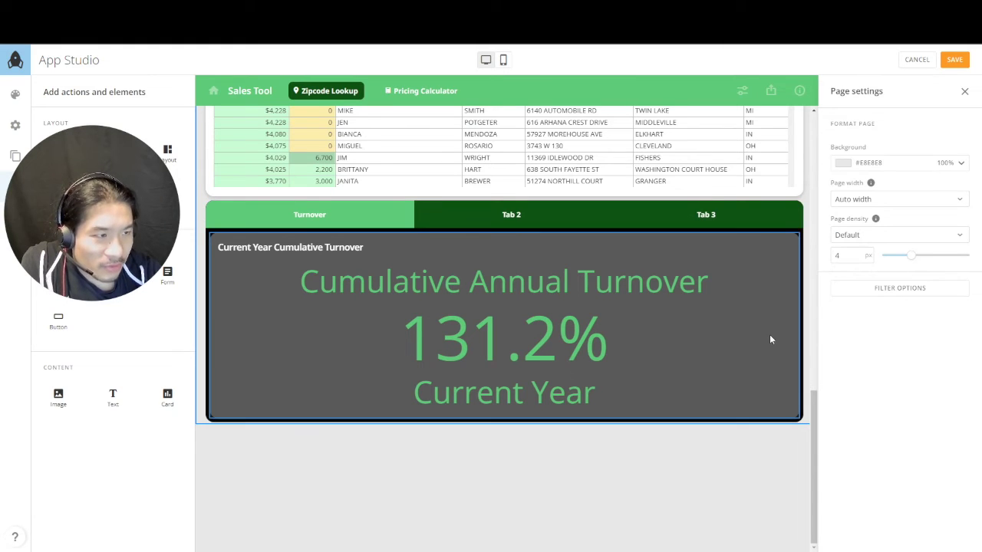
{"action": "scroll", "coordinate": [770, 333], "scroll_direction": "up", "scroll_amount": 2}
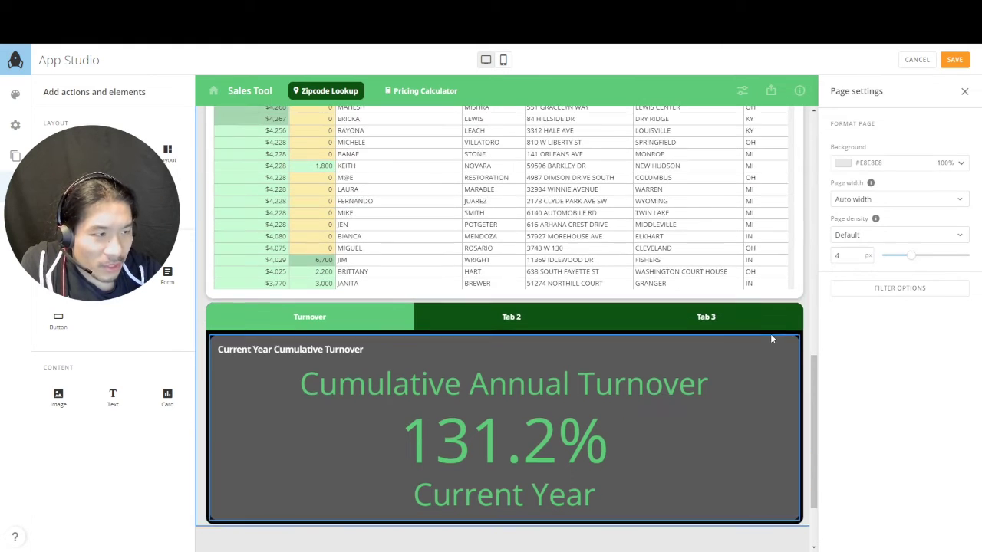
{"action": "left_click", "coordinate": [798, 295]}
{"action": "scroll", "coordinate": [796, 322], "scroll_direction": "up", "scroll_amount": 4}
{"action": "left_click", "coordinate": [789, 502]}
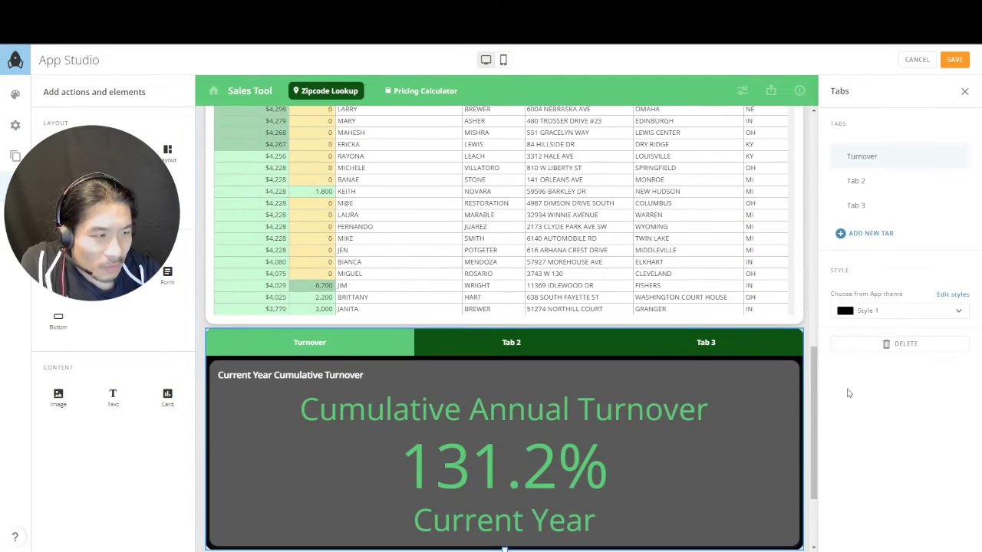
{"action": "left_click", "coordinate": [895, 343]}
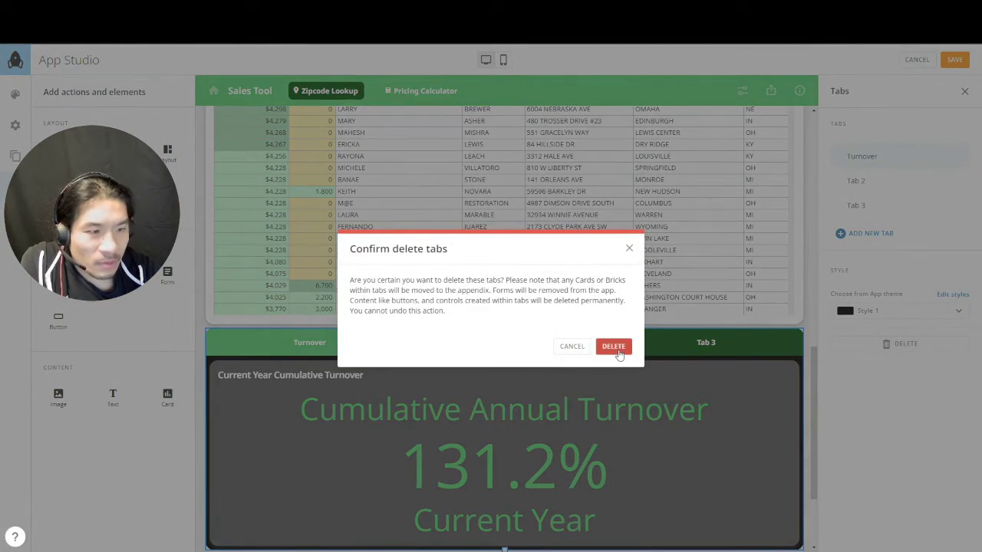
{"action": "left_click", "coordinate": [614, 347]}
Remove the Current Year Cumulative Turnover card from the app's Appendix.
{"action": "mouse_move", "coordinate": [377, 385]}
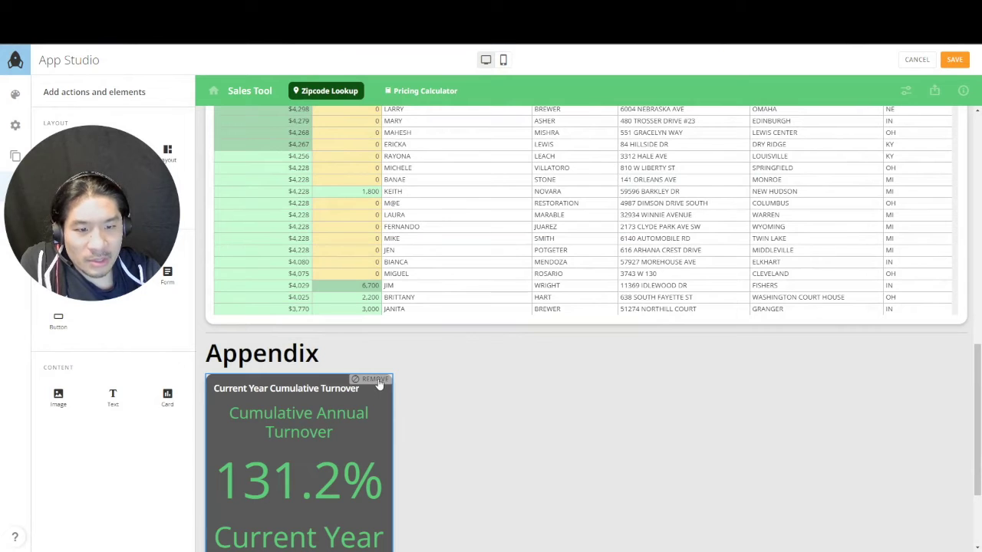
{"action": "left_click", "coordinate": [375, 380]}
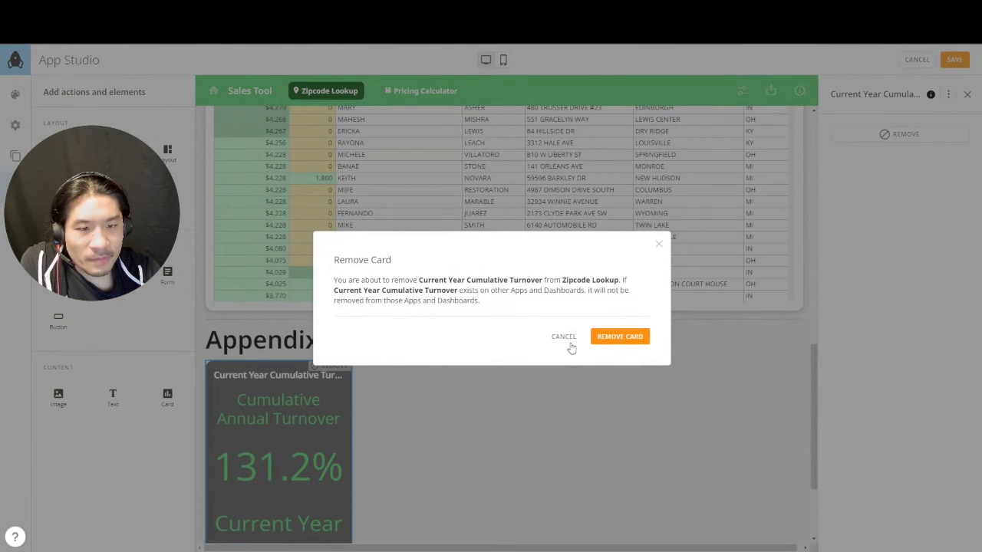
{"action": "left_click", "coordinate": [611, 338]}
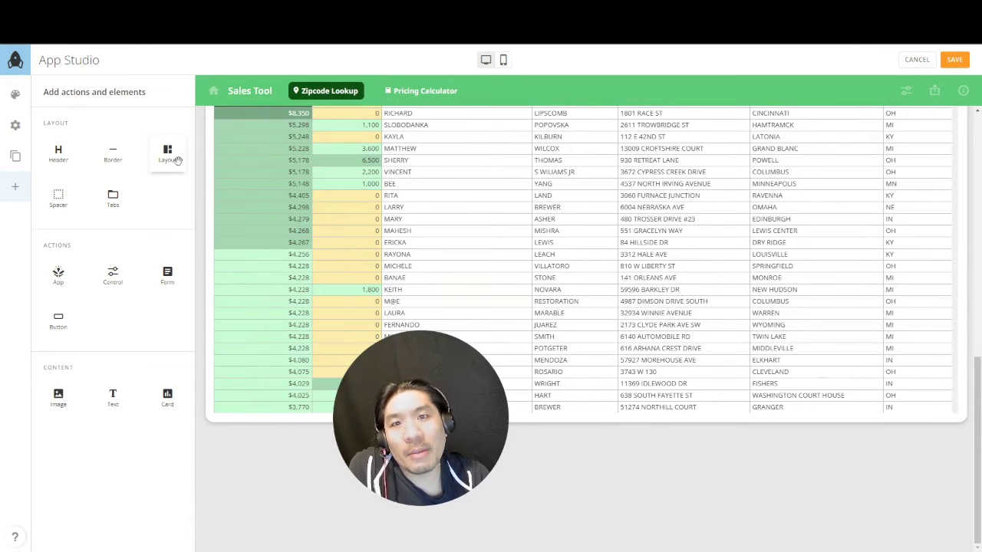
Select the zip code table card, then switch to the App Studio Alpha Opportunity forum post.
{"action": "left_click", "coordinate": [779, 276]}
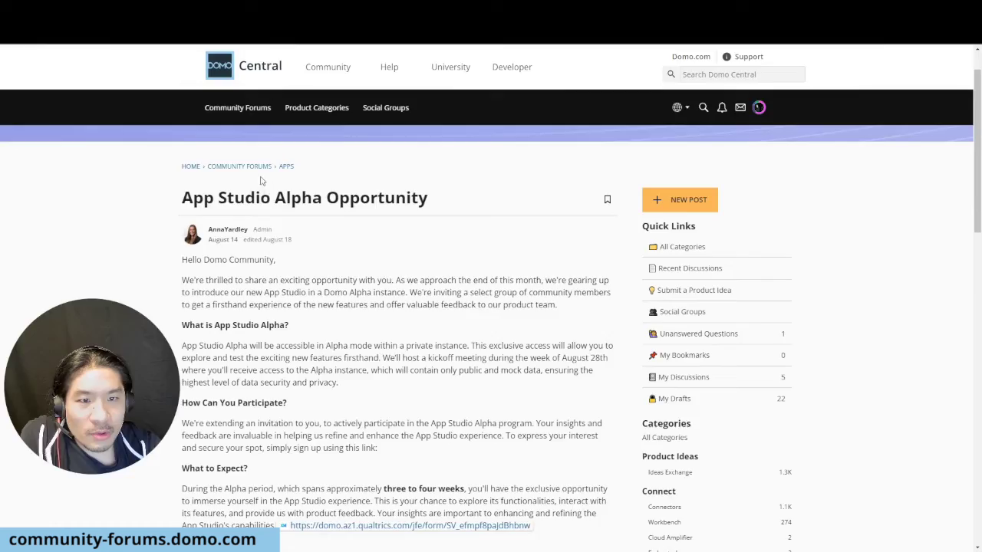
From the Community Forums main page, search the forums for 'app studio'.
{"action": "left_click", "coordinate": [249, 167]}
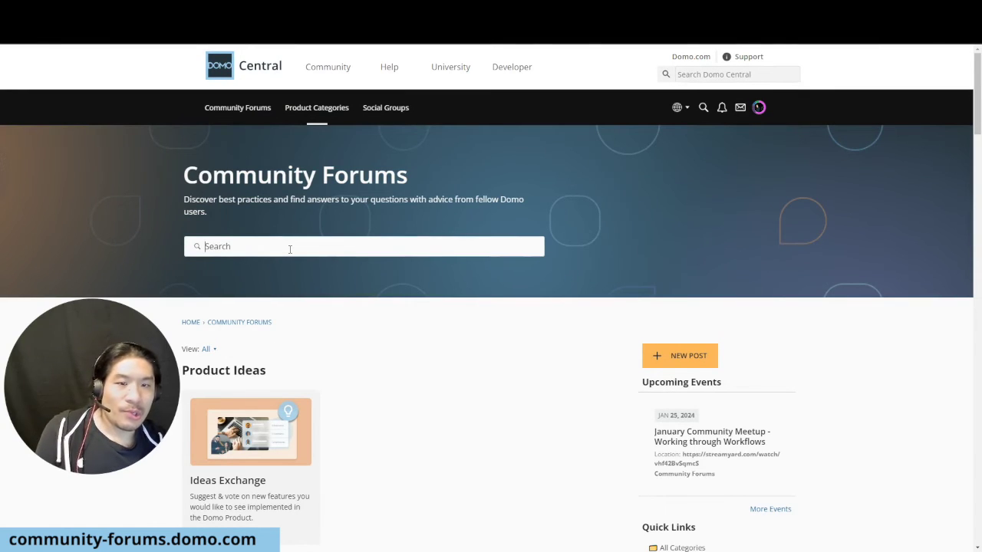
{"action": "type", "text": "app stuio"}
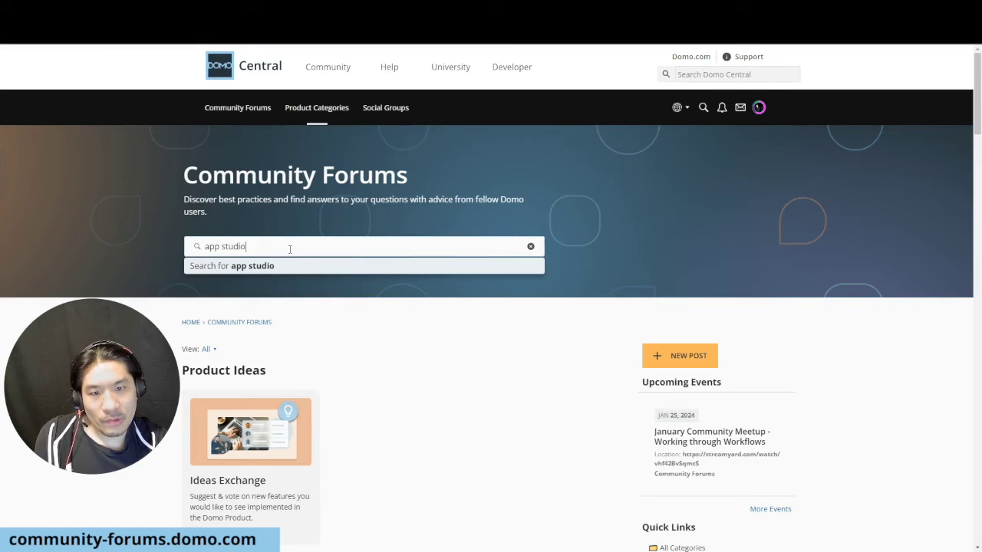
{"action": "key", "text": "Return"}
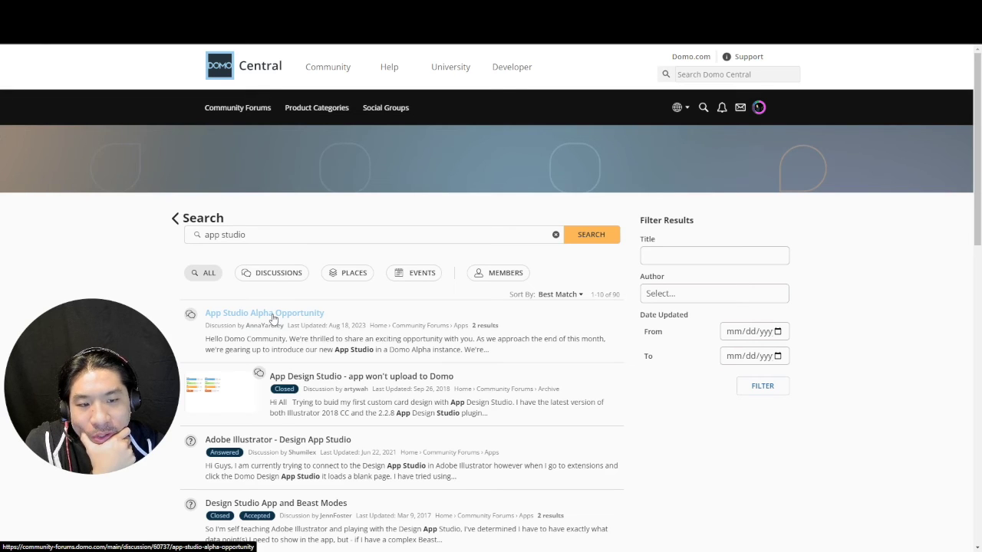
Open the 'App Studio Alpha Opportunity' discussion and scroll down to its comments.
{"action": "left_click", "coordinate": [274, 318]}
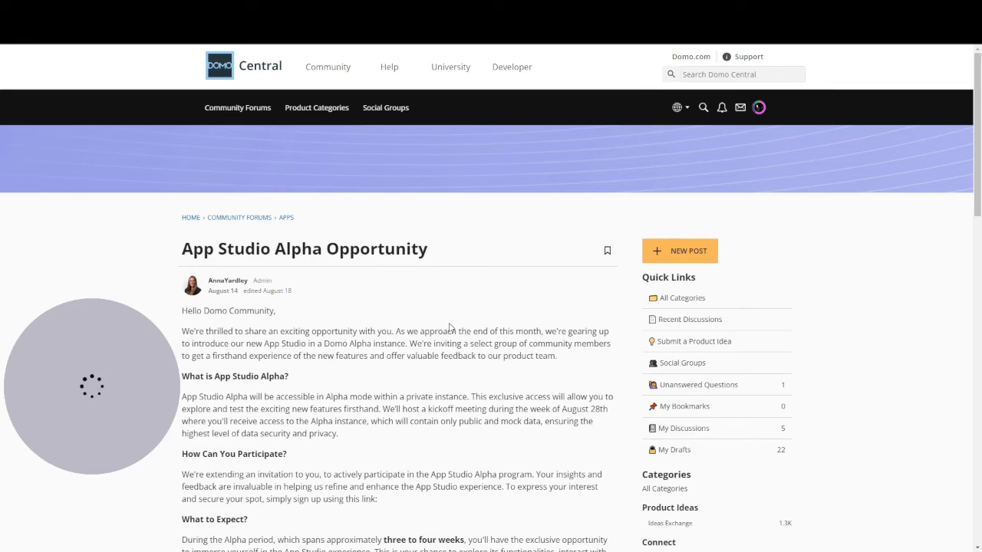
{"action": "scroll", "coordinate": [451, 329], "scroll_direction": "down", "scroll_amount": 3}
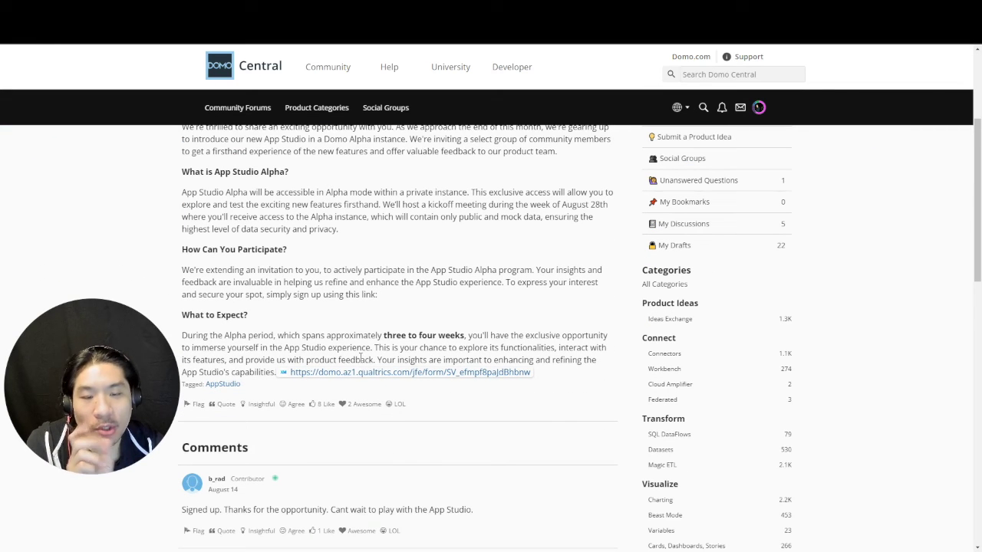
{"action": "scroll", "coordinate": [360, 375], "scroll_direction": "down", "scroll_amount": 10}
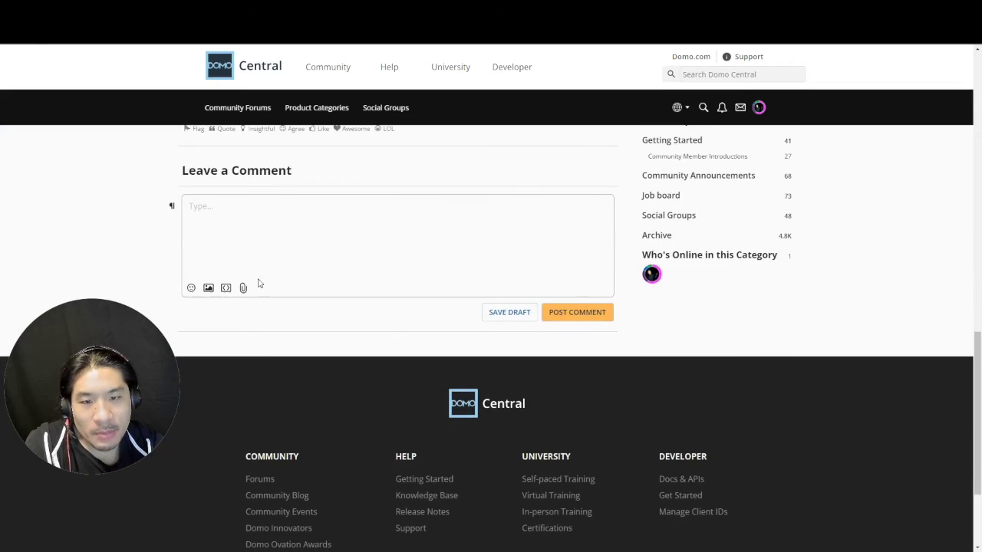
{"action": "scroll", "coordinate": [258, 284], "scroll_direction": "up", "scroll_amount": 2}
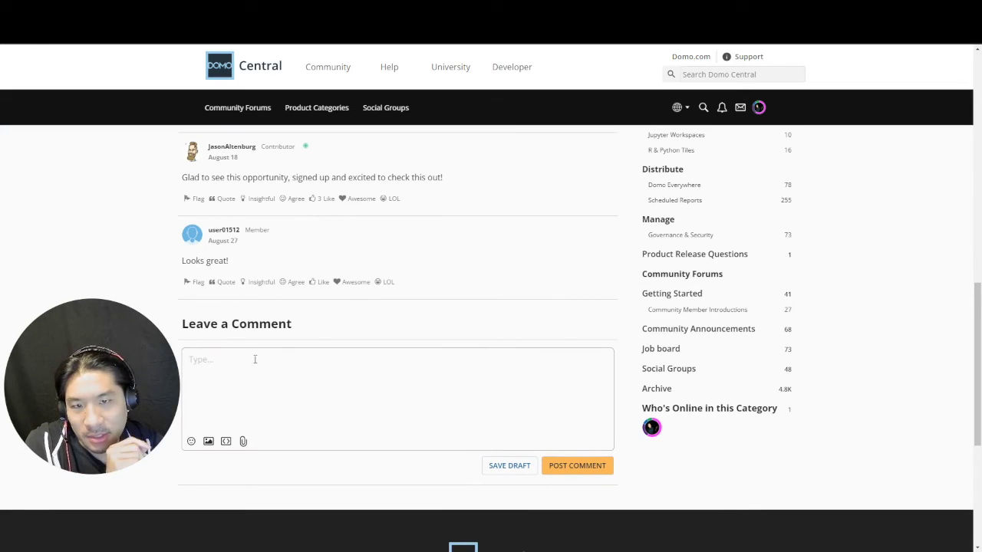